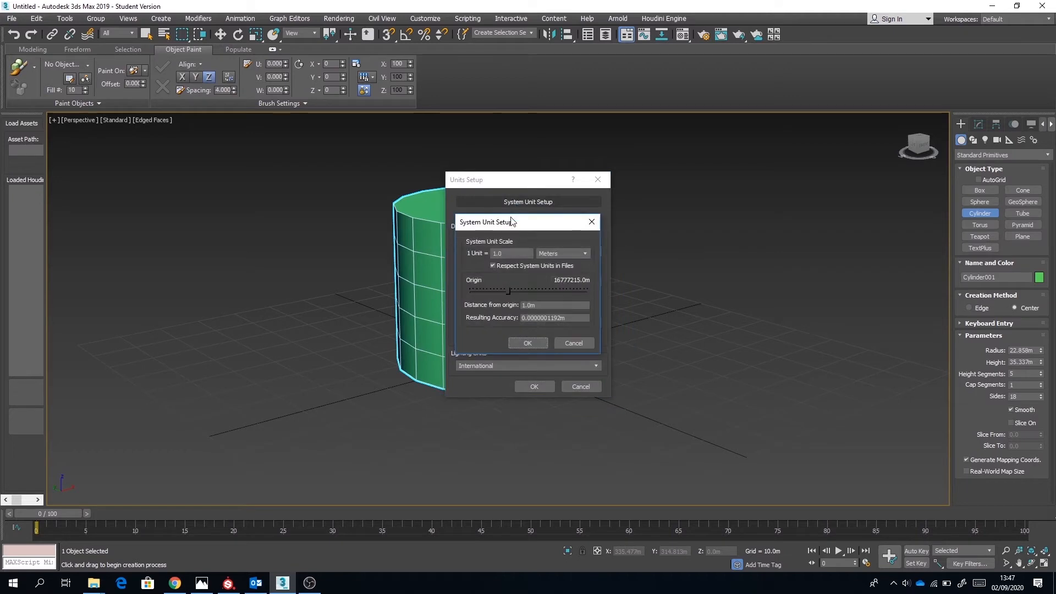
Step: Accept meters as the system unit scale and set the cylinder's radius to 0.5 m
{"action": "left_click", "coordinate": [528, 343]}
{"action": "left_click", "coordinate": [550, 387]}
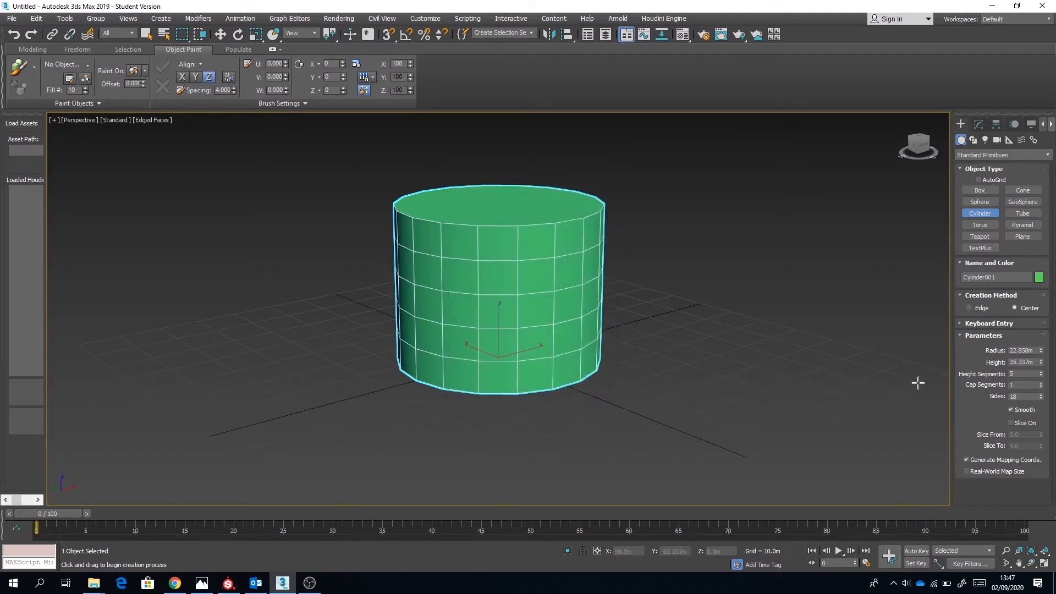
{"action": "left_click", "coordinate": [1034, 350]}
{"action": "type", "text": ".5"}
{"action": "key", "text": "Return"}
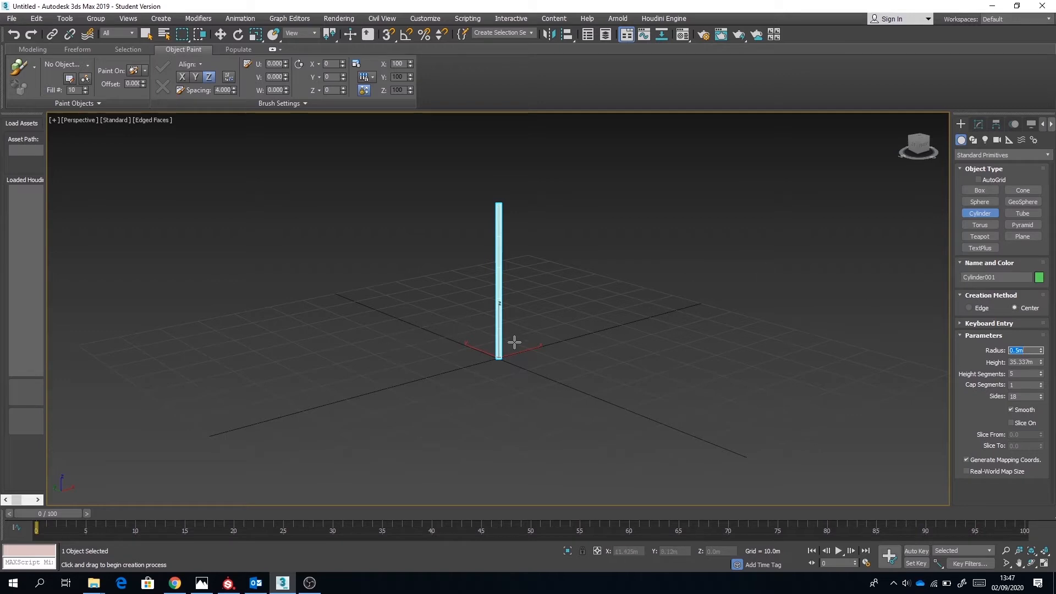
Step: Try a height of 20 m for the cylinder
{"action": "scroll", "coordinate": [532, 359], "scroll_direction": "up", "scroll_amount": 2}
{"action": "middle_click_drag", "start_coordinate": [442, 299], "coordinate": [543, 410]}
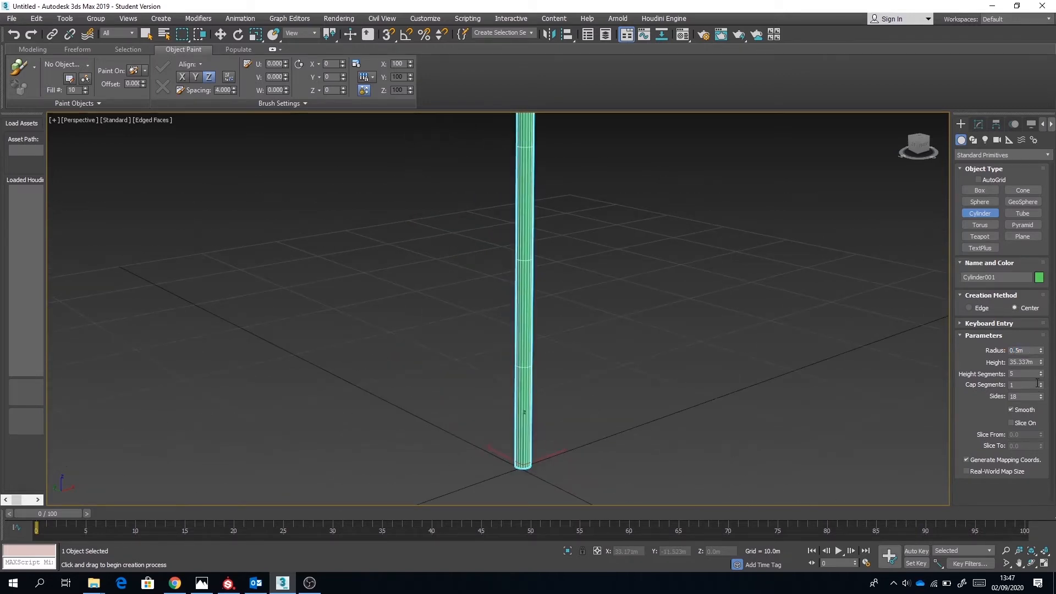
{"action": "double_click", "coordinate": [1033, 362]}
{"action": "type", "text": "20"}
{"action": "key", "text": "Return"}
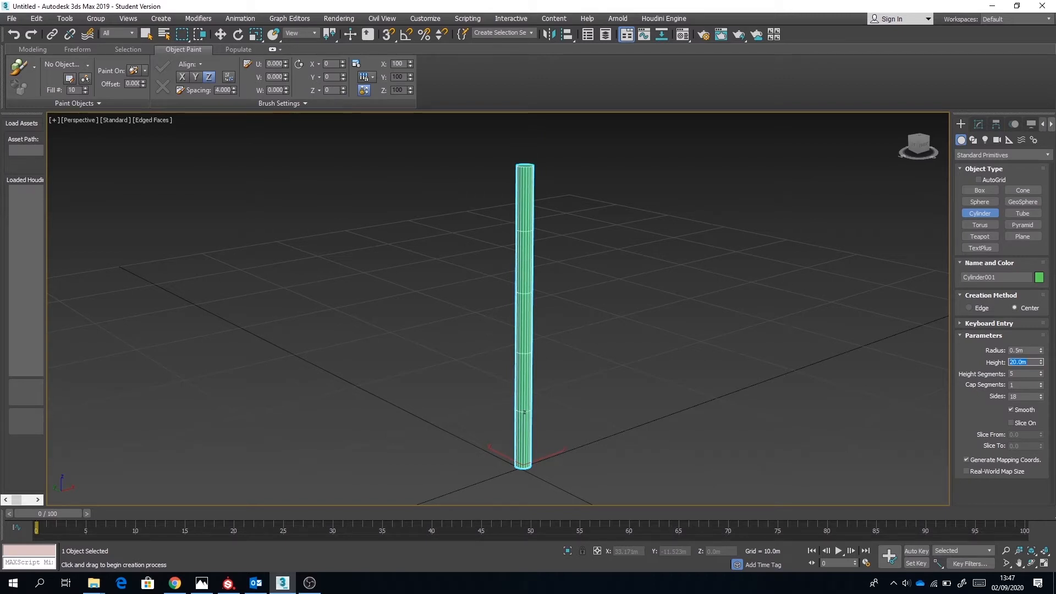
Step: Set the cylinder's height to 15 m
{"action": "middle_click_drag", "start_coordinate": [691, 349], "coordinate": [694, 312]}
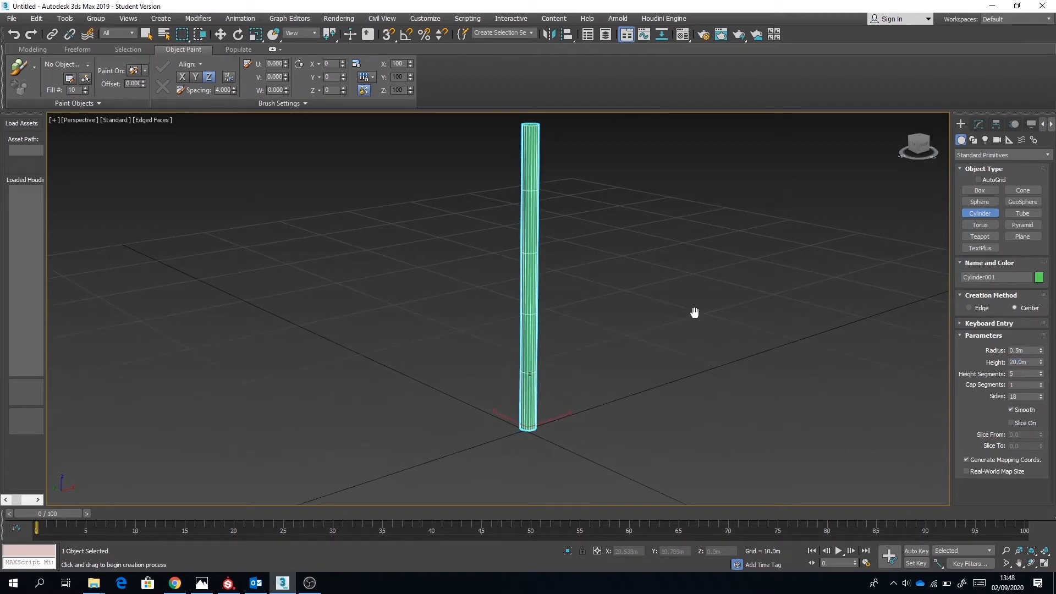
{"action": "double_click", "coordinate": [1032, 362]}
{"action": "type", "text": "15"}
{"action": "key", "text": "Return"}
Step: Give the cylinder 12 sides and 15 height segments
{"action": "middle_click_drag", "start_coordinate": [565, 332], "coordinate": [573, 306]}
{"action": "scroll", "coordinate": [563, 346], "scroll_direction": "up", "scroll_amount": 2}
{"action": "scroll", "coordinate": [566, 345], "scroll_direction": "up", "scroll_amount": 2}
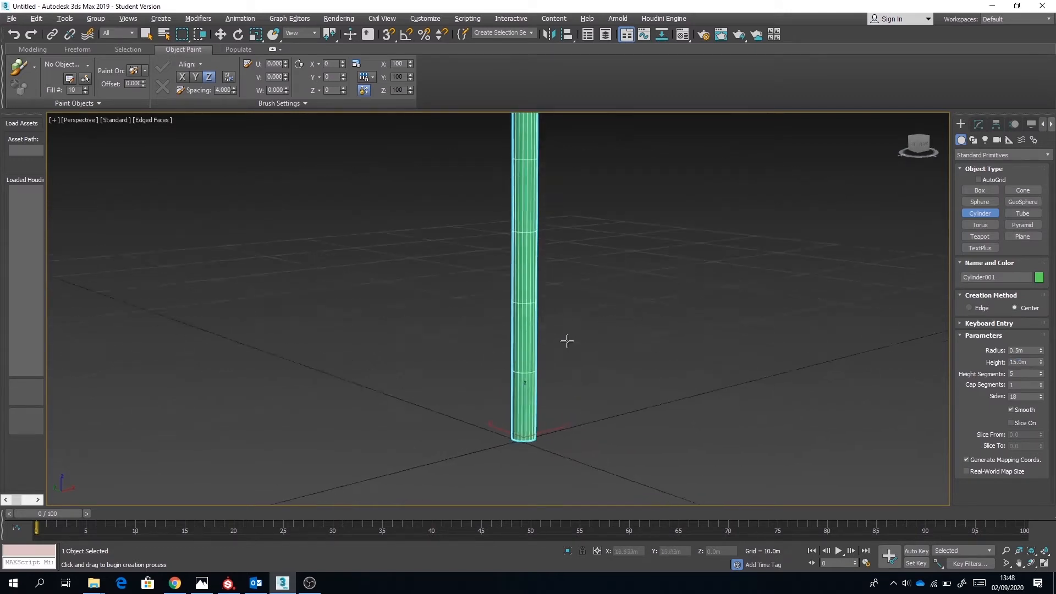
{"action": "scroll", "coordinate": [569, 328], "scroll_direction": "down", "scroll_amount": 2}
{"action": "middle_click_drag", "start_coordinate": [571, 331], "coordinate": [561, 387], "text": "alt"}
{"action": "scroll", "coordinate": [569, 339], "scroll_direction": "up", "scroll_amount": 2}
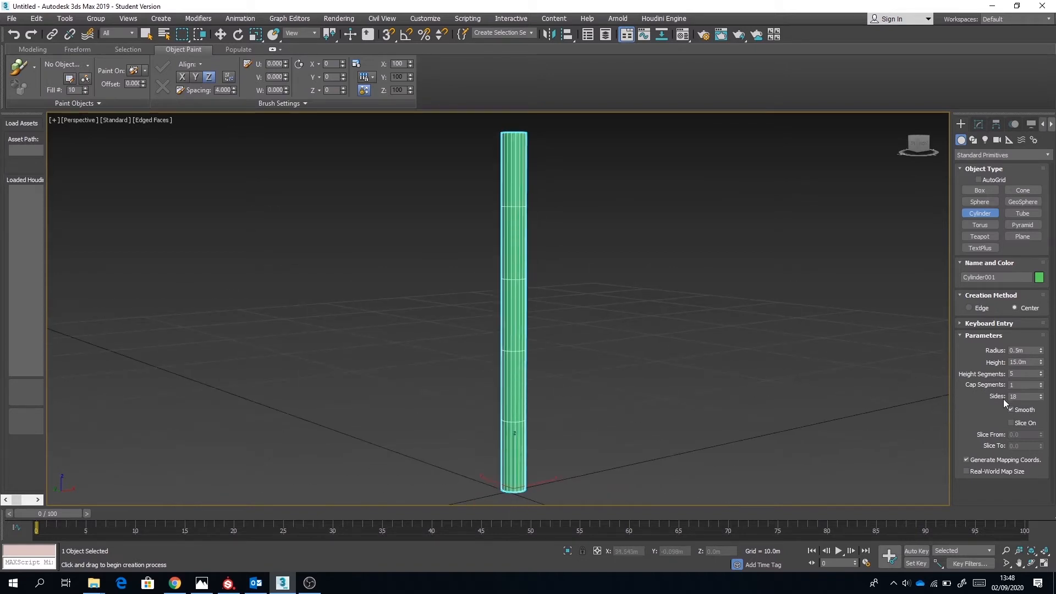
{"action": "left_click_drag", "start_coordinate": [1023, 397], "coordinate": [1010, 396]}
{"action": "type", "text": "12"}
{"action": "key", "text": "Return"}
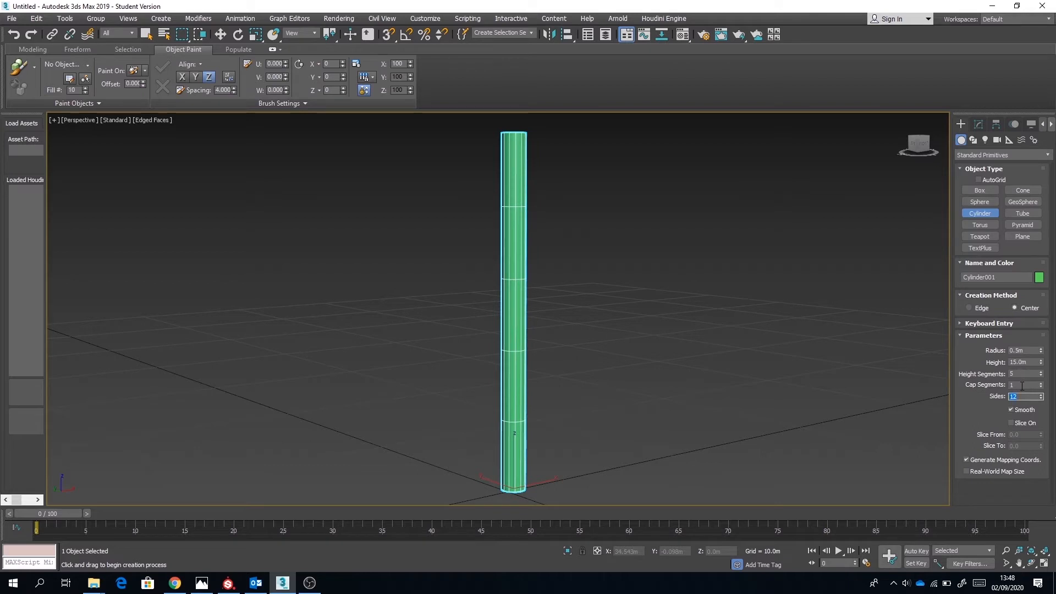
{"action": "double_click", "coordinate": [1019, 374]}
{"action": "key", "text": "Return"}
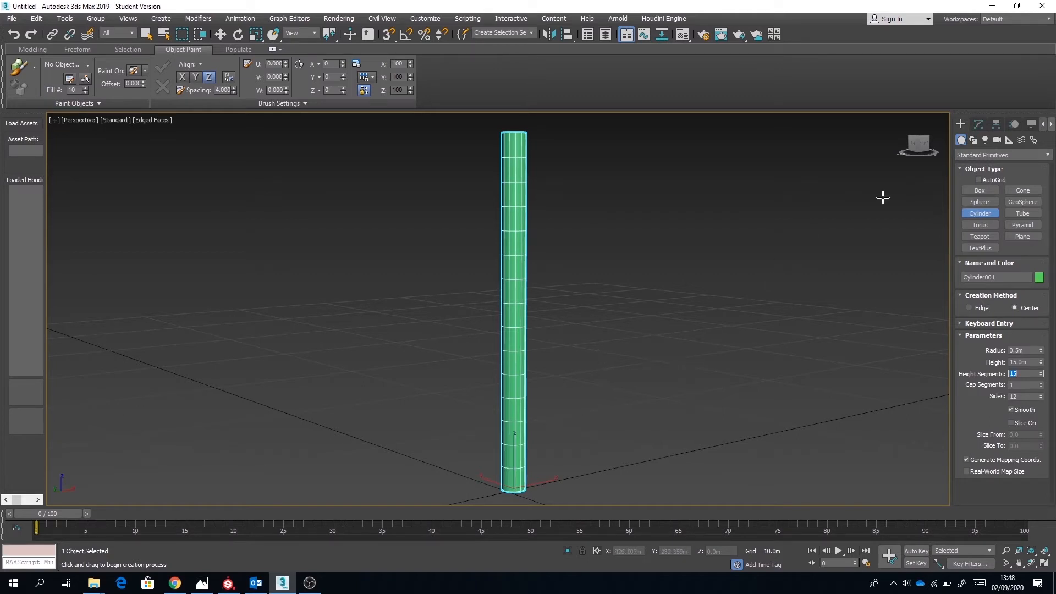
Step: Convert the cylinder to an Editable Poly
{"action": "left_click", "coordinate": [979, 125]}
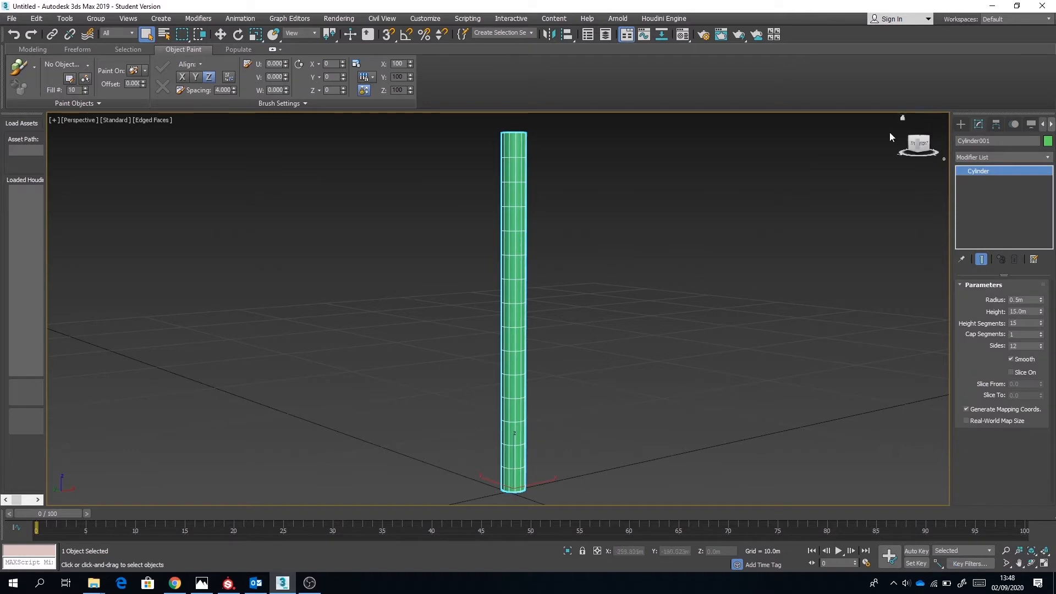
{"action": "right_click", "coordinate": [511, 230]}
{"action": "mouse_move", "coordinate": [546, 350]}
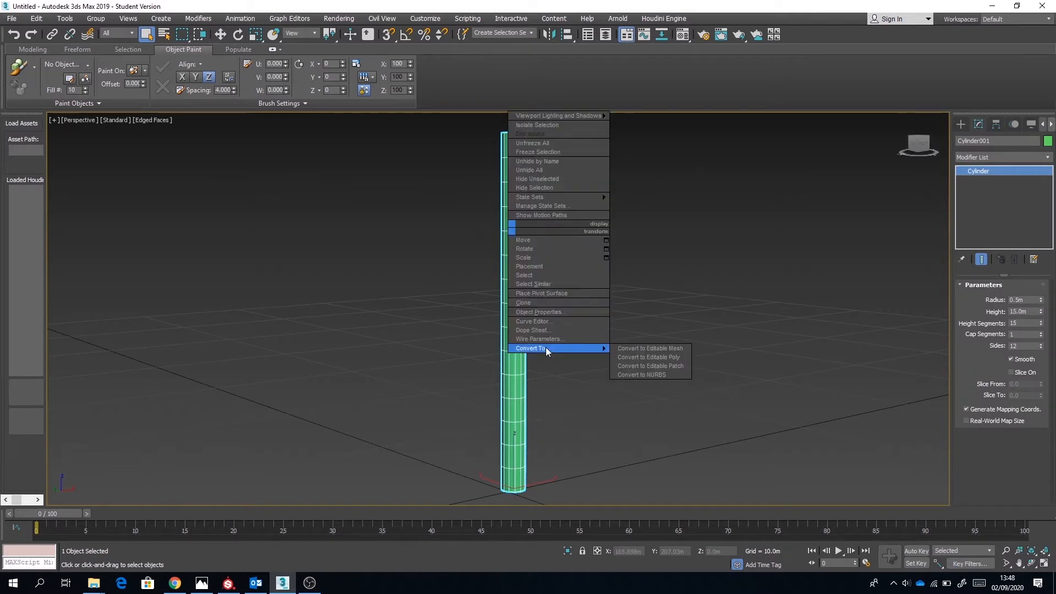
{"action": "left_click", "coordinate": [646, 357]}
Step: Delete the top and bottom cap polygons of the cylinder
{"action": "left_click", "coordinate": [982, 208]}
{"action": "left_click", "coordinate": [513, 142]}
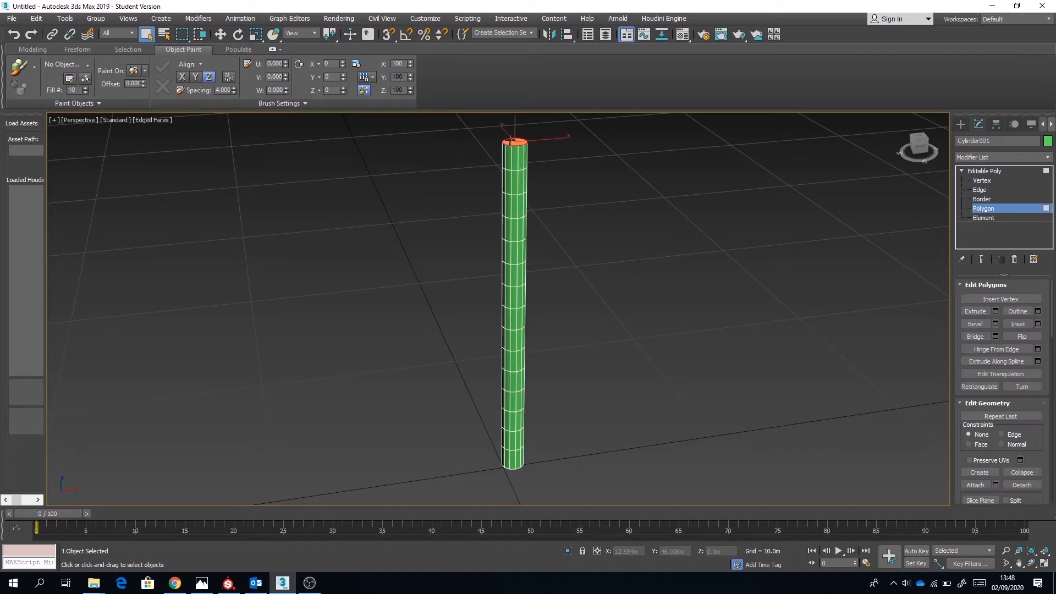
{"action": "key", "text": "Delete"}
{"action": "middle_click_drag", "start_coordinate": [519, 397], "coordinate": [531, 289], "text": "alt"}
{"action": "left_click", "coordinate": [512, 410]}
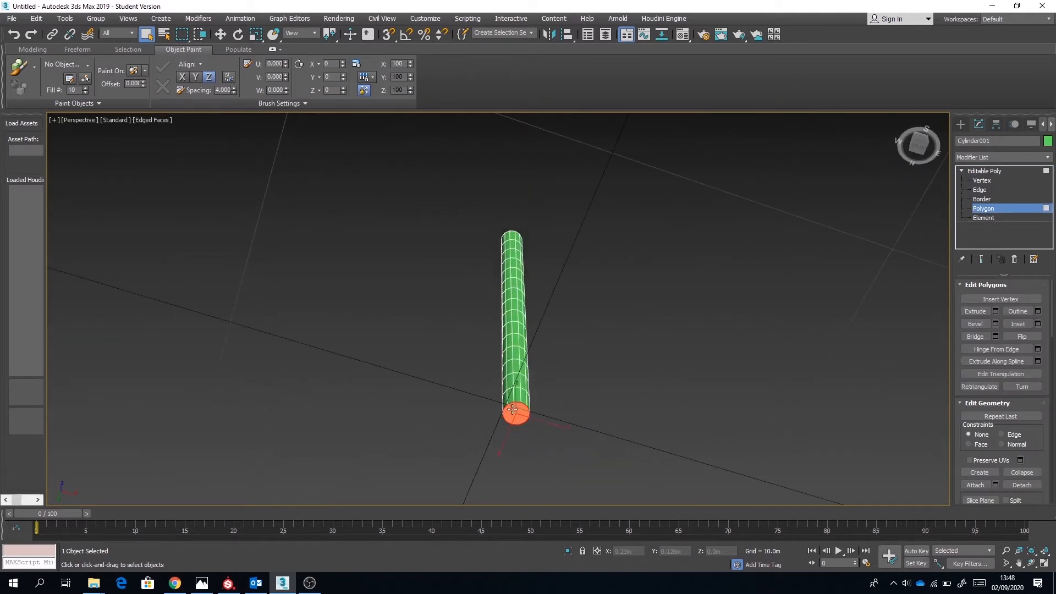
{"action": "key", "text": "Delete"}
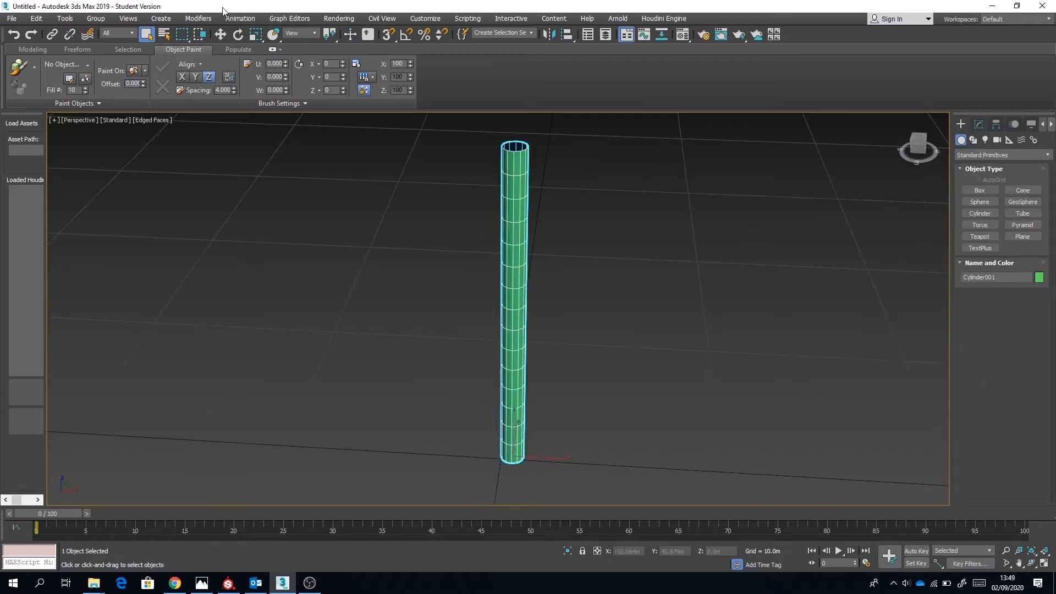
Step: Set the cylinder's absolute world X and Y position to 0 m
{"action": "right_click", "coordinate": [220, 34]}
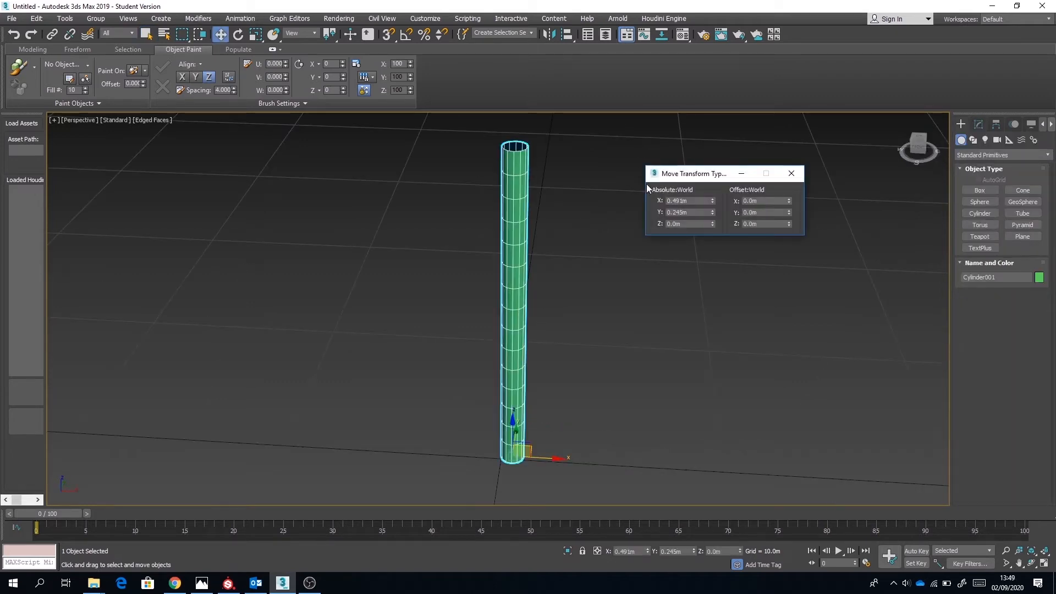
{"action": "right_click", "coordinate": [713, 202]}
{"action": "right_click", "coordinate": [713, 212]}
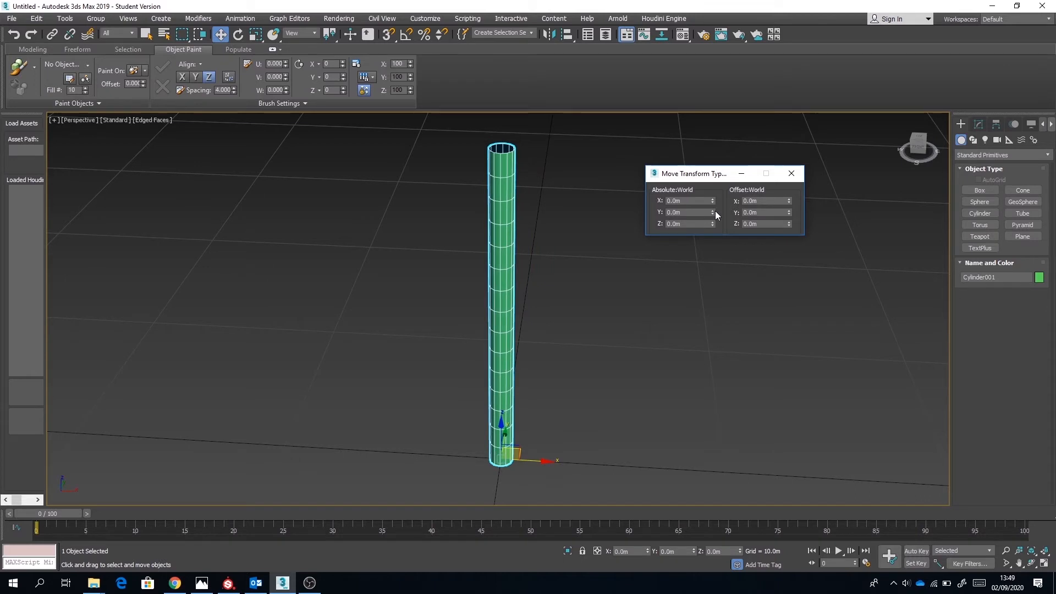
{"action": "left_click", "coordinate": [791, 173]}
Step: Select the top ring of vertices on the cylinder and enable soft selection with a 15 m falloff
{"action": "middle_click_drag", "start_coordinate": [539, 213], "coordinate": [559, 183], "text": "alt"}
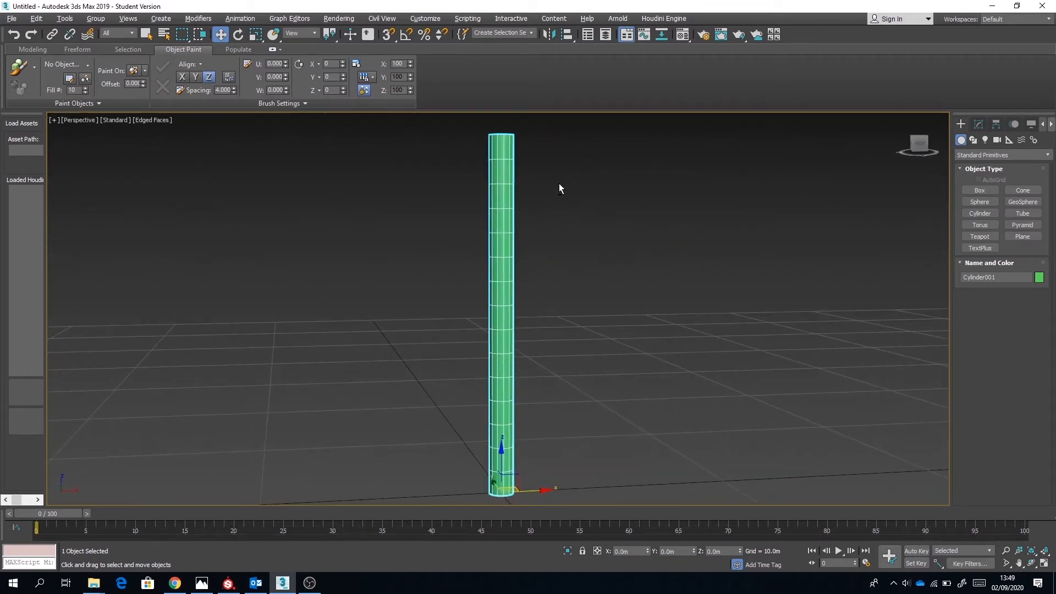
{"action": "left_click", "coordinate": [978, 124]}
{"action": "left_click", "coordinate": [979, 180]}
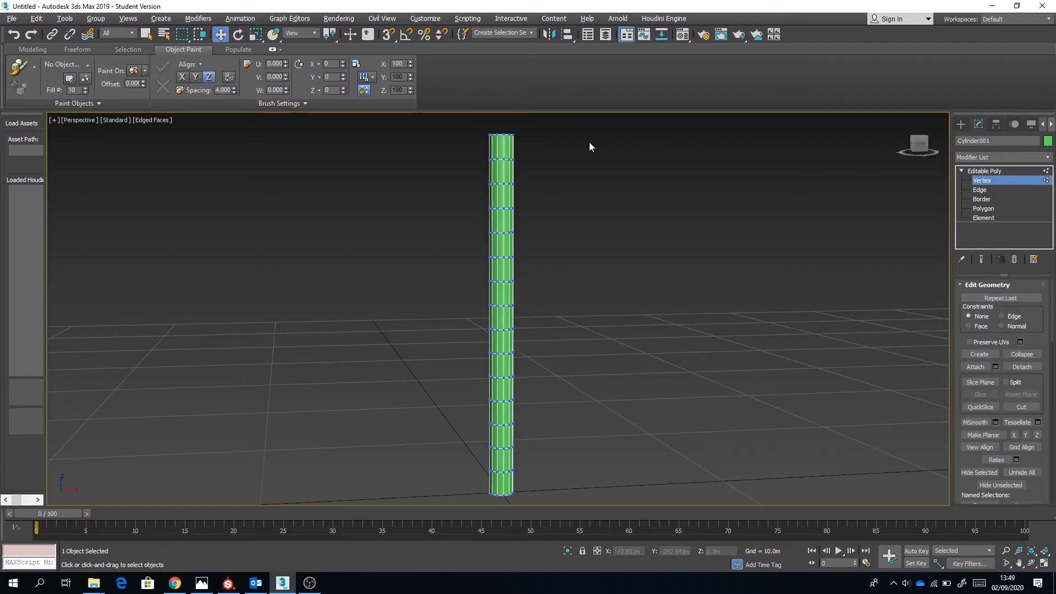
{"action": "left_click_drag", "start_coordinate": [474, 126], "coordinate": [575, 149]}
{"action": "left_click", "coordinate": [964, 321]}
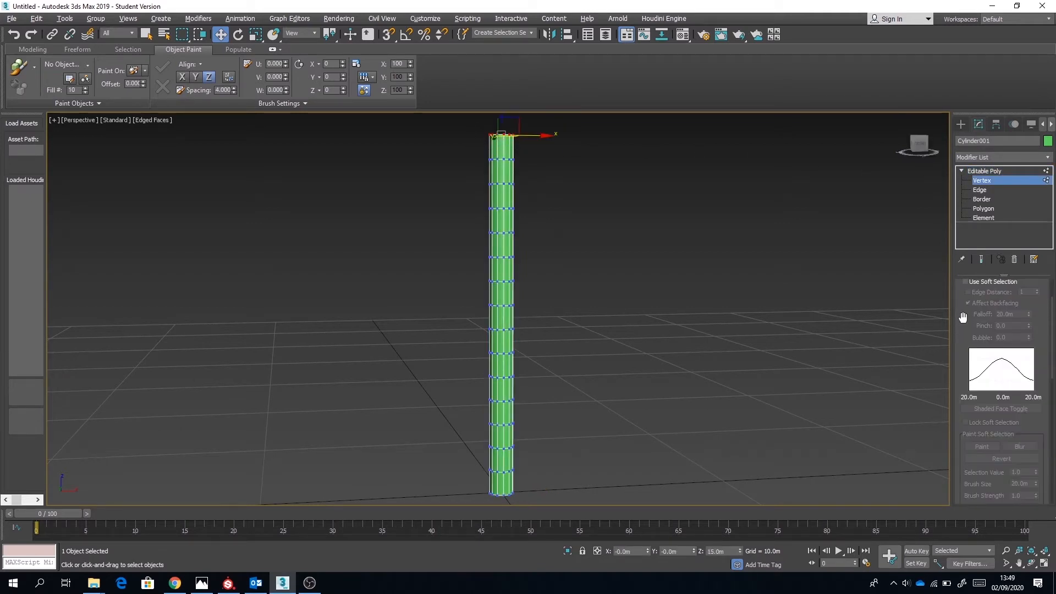
{"action": "left_click", "coordinate": [966, 333]}
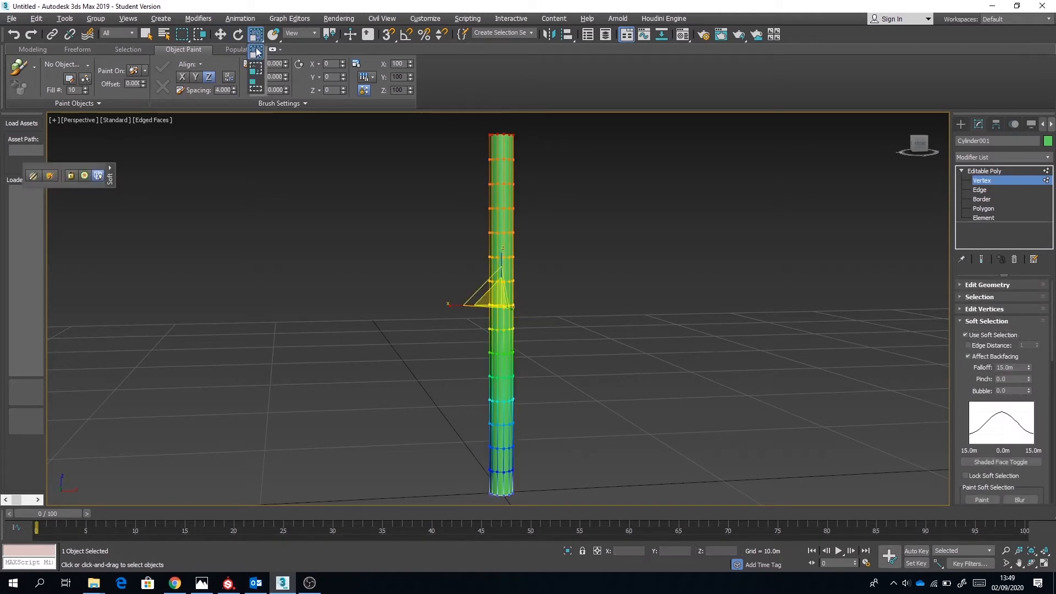
Step: Uniformly scale down the soft-selected top vertices so the cylinder tapers toward its upper end
{"action": "left_click_drag", "start_coordinate": [255, 49], "coordinate": [257, 54]}
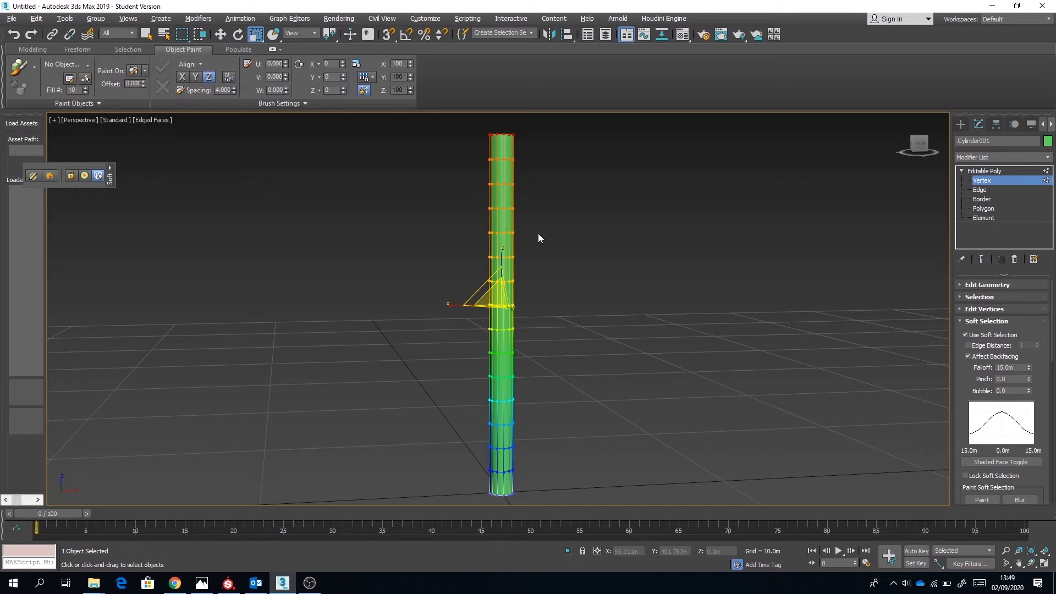
{"action": "middle_click_drag", "start_coordinate": [573, 251], "coordinate": [623, 287], "text": "alt"}
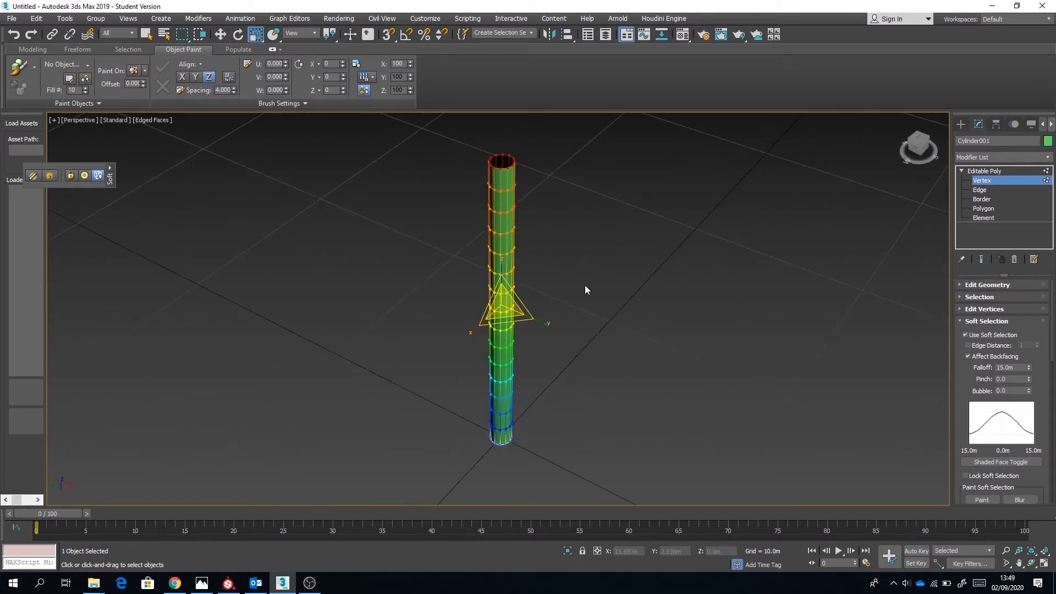
{"action": "left_click_drag", "start_coordinate": [502, 317], "coordinate": [502, 290]}
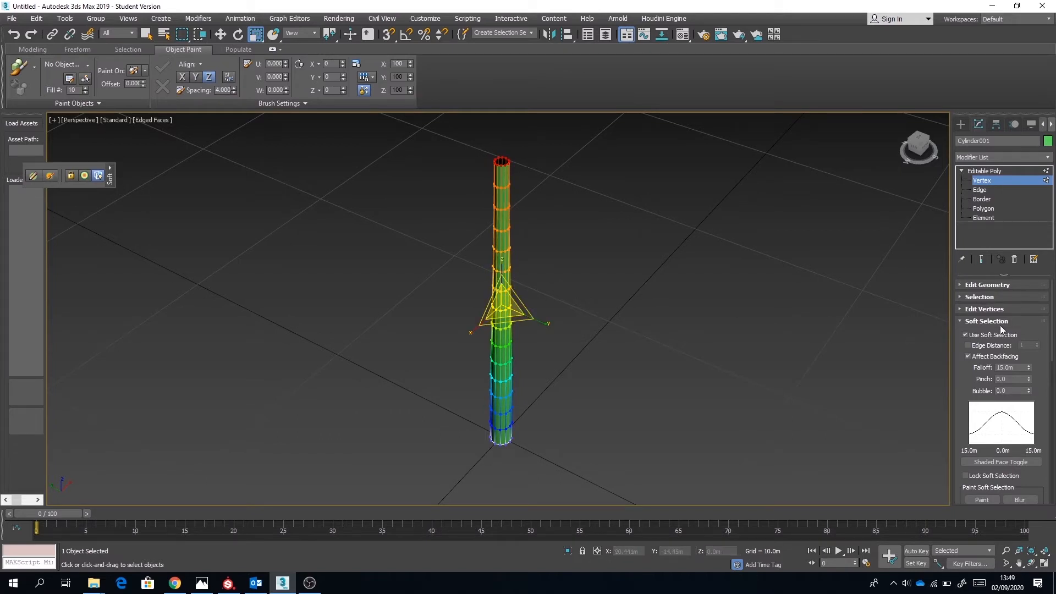
Step: Set the soft selection falloff to 10 m and scale the top vertices further inward
{"action": "left_click_drag", "start_coordinate": [1018, 367], "coordinate": [985, 368]}
{"action": "left_click_drag", "start_coordinate": [1021, 371], "coordinate": [946, 367]}
{"action": "key", "text": "Return"}
{"action": "left_click_drag", "start_coordinate": [501, 273], "coordinate": [504, 262]}
Step: Reduce the soft selection falloff to 5 m and scale the top vertices in again to narrow the tip
{"action": "left_click_drag", "start_coordinate": [1017, 367], "coordinate": [910, 355]}
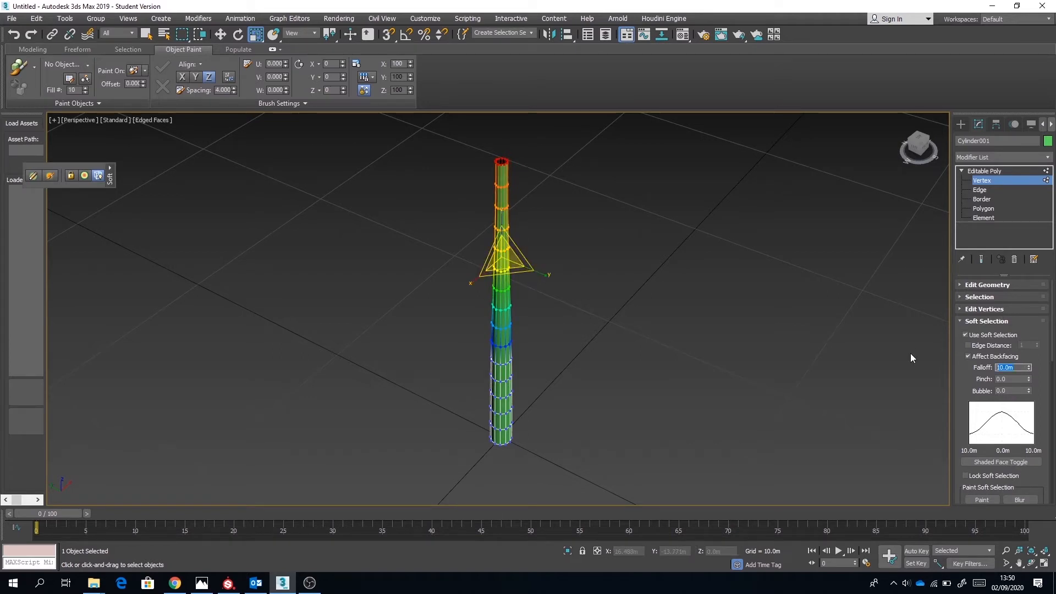
{"action": "type", "text": "5"}
{"action": "key", "text": "Return"}
{"action": "scroll", "coordinate": [486, 193], "scroll_direction": "up", "scroll_amount": 3}
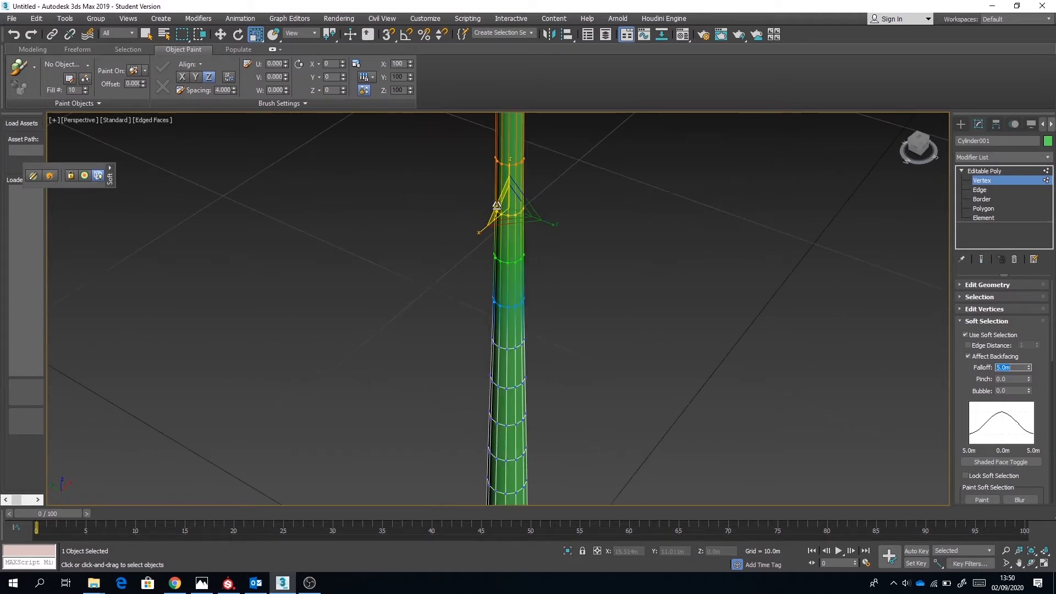
{"action": "middle_click_drag", "start_coordinate": [523, 227], "coordinate": [519, 294]}
{"action": "left_click_drag", "start_coordinate": [519, 289], "coordinate": [513, 255]}
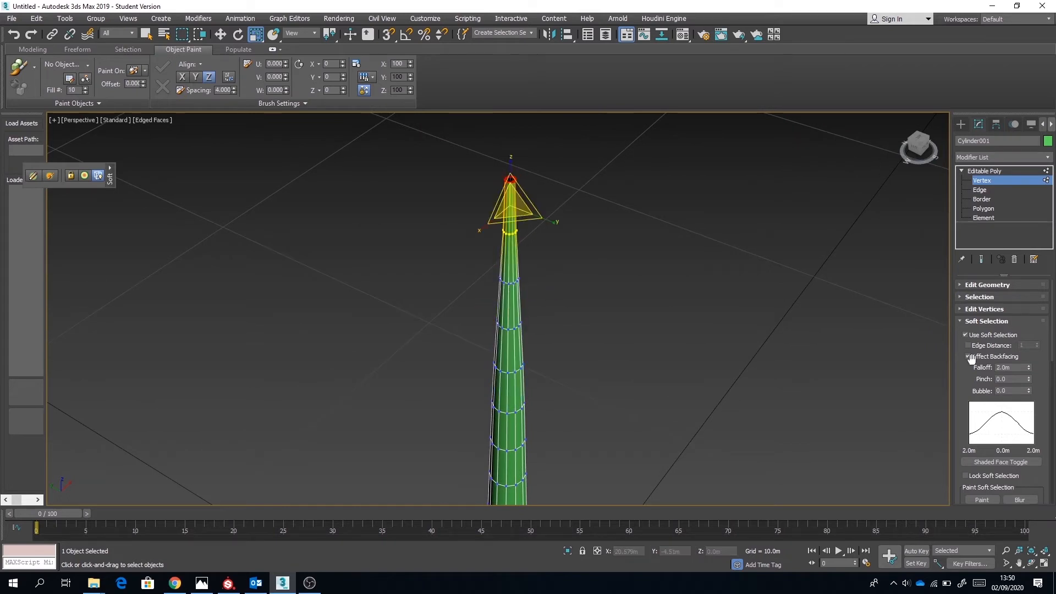
Step: Disable soft selection, scale the top ring of vertices down to a point and weld them together
{"action": "left_click", "coordinate": [966, 334]}
{"action": "left_click_drag", "start_coordinate": [516, 192], "coordinate": [517, 542]}
{"action": "right_click", "coordinate": [470, 226]}
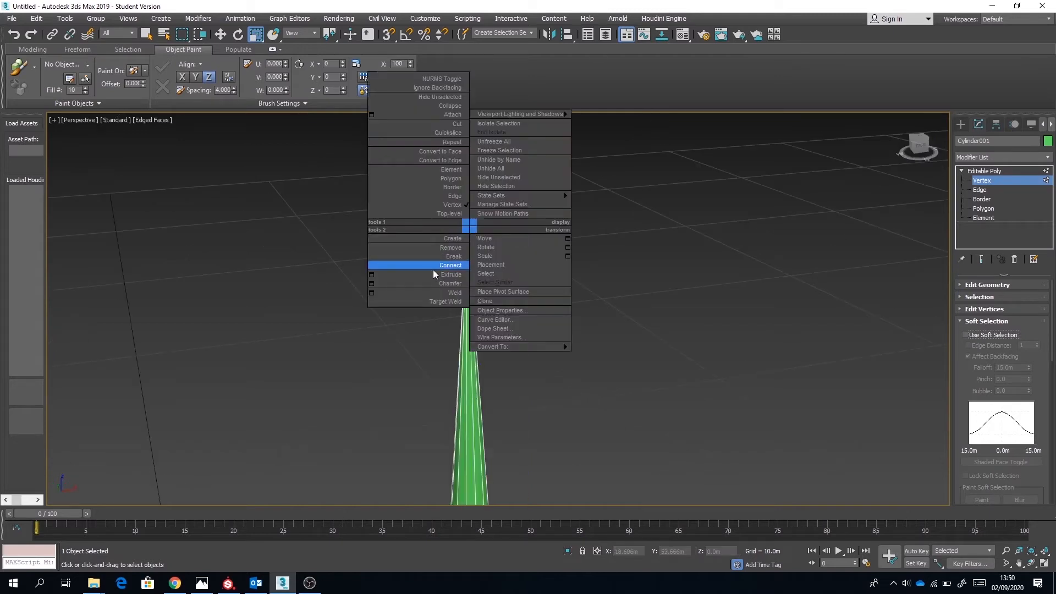
{"action": "left_click", "coordinate": [372, 292]}
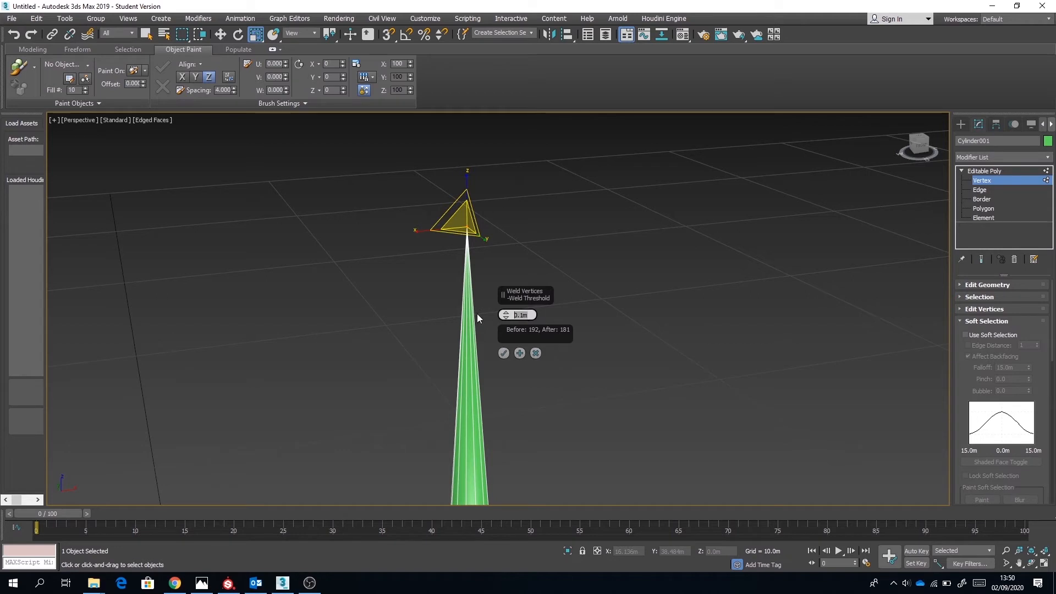
{"action": "type", "text": "1"}
{"action": "left_click", "coordinate": [506, 352]}
Step: Move the tip vertex to check that the weld holds and undo the move
{"action": "key", "text": "w"}
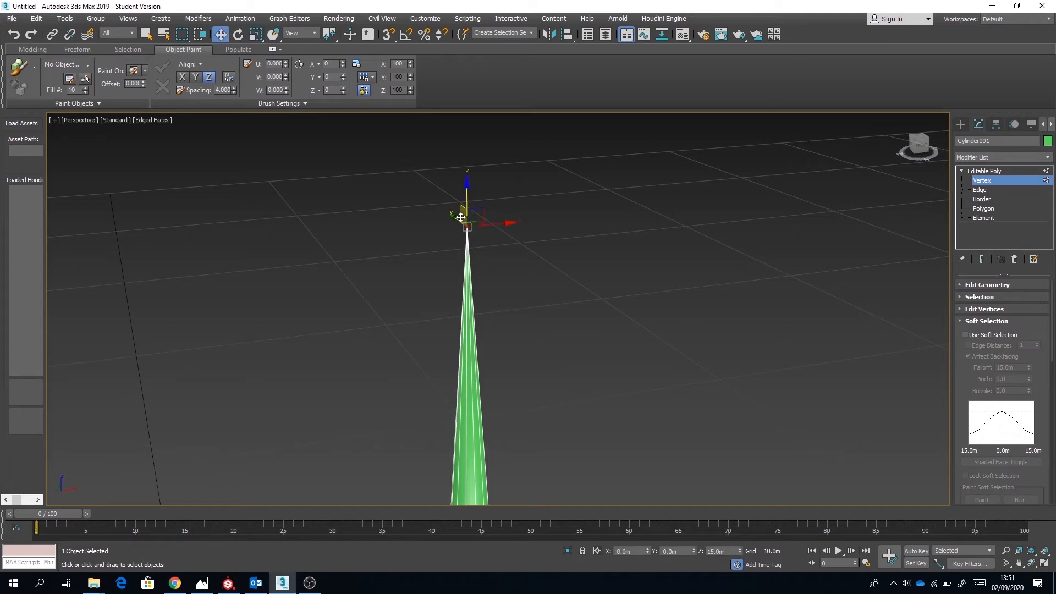
{"action": "middle_click_drag", "start_coordinate": [488, 227], "coordinate": [509, 239], "text": "alt"}
{"action": "left_click", "coordinate": [507, 237]}
{"action": "left_click", "coordinate": [465, 228]}
{"action": "mouse_move", "coordinate": [465, 227]}
{"action": "left_mouse_down"}
{"action": "mouse_move", "coordinate": [518, 251]}
{"action": "mouse_move", "coordinate": [465, 228]}
{"action": "left_mouse_up"}
{"action": "key", "text": "ctrl+z"}
{"action": "left_click", "coordinate": [495, 239]}
{"action": "left_click", "coordinate": [468, 226]}
{"action": "left_click_drag", "start_coordinate": [487, 220], "coordinate": [448, 233]}
{"action": "key", "text": "ctrl+z"}
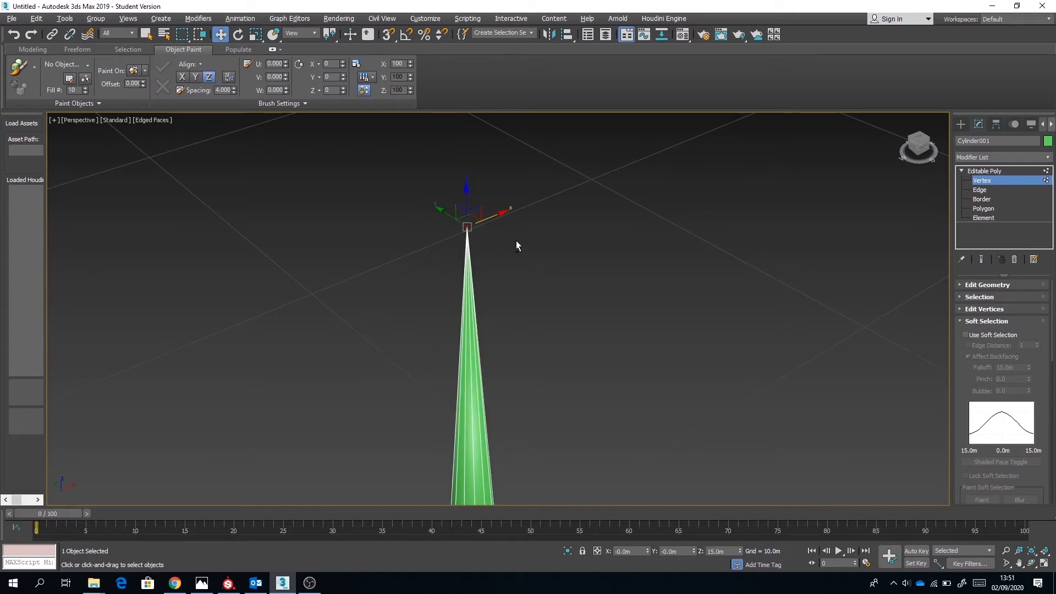
Step: Leave vertex editing and rename the tapered cylinder as Trunk
{"action": "left_click", "coordinate": [979, 124]}
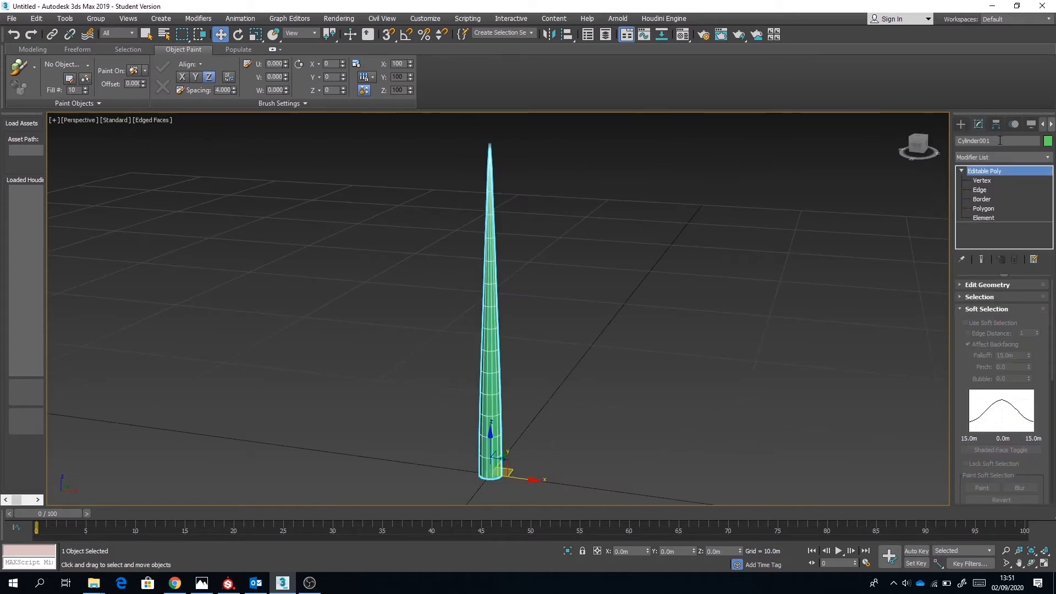
{"action": "left_click_drag", "start_coordinate": [999, 140], "coordinate": [829, 133]}
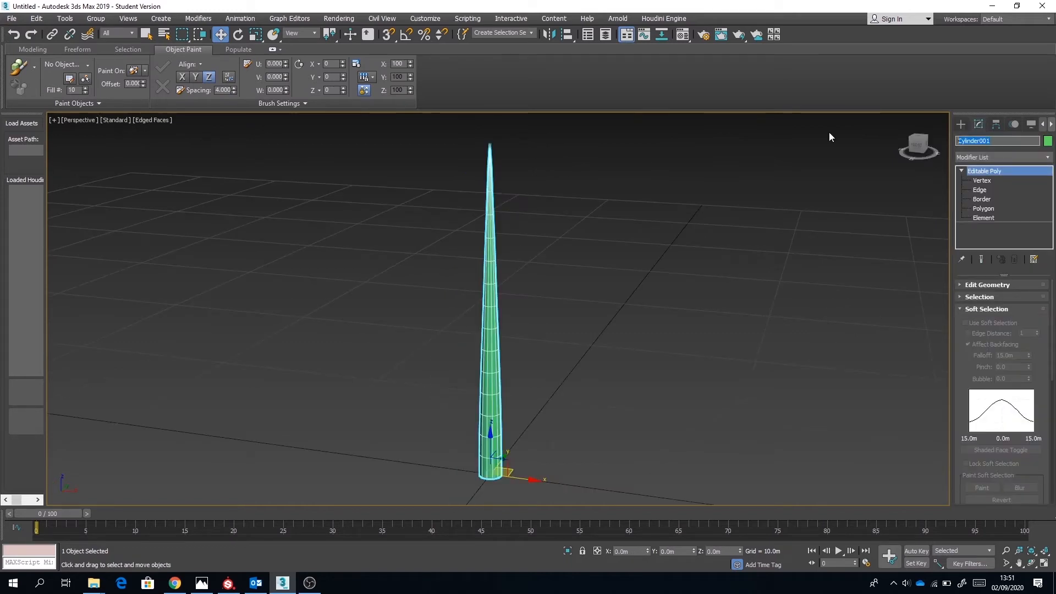
{"action": "type", "text": "Trunk"}
{"action": "key", "text": "Return"}
Step: Add an Unwrap UVW modifier to the Trunk object
{"action": "key", "text": "r"}
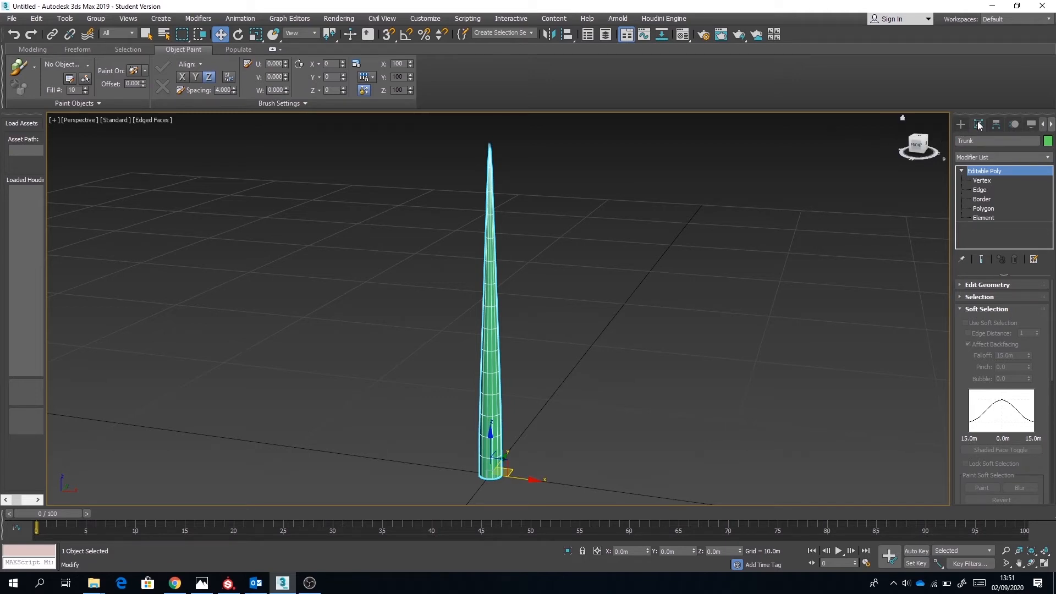
{"action": "key", "text": "z"}
{"action": "left_click", "coordinate": [1048, 157]}
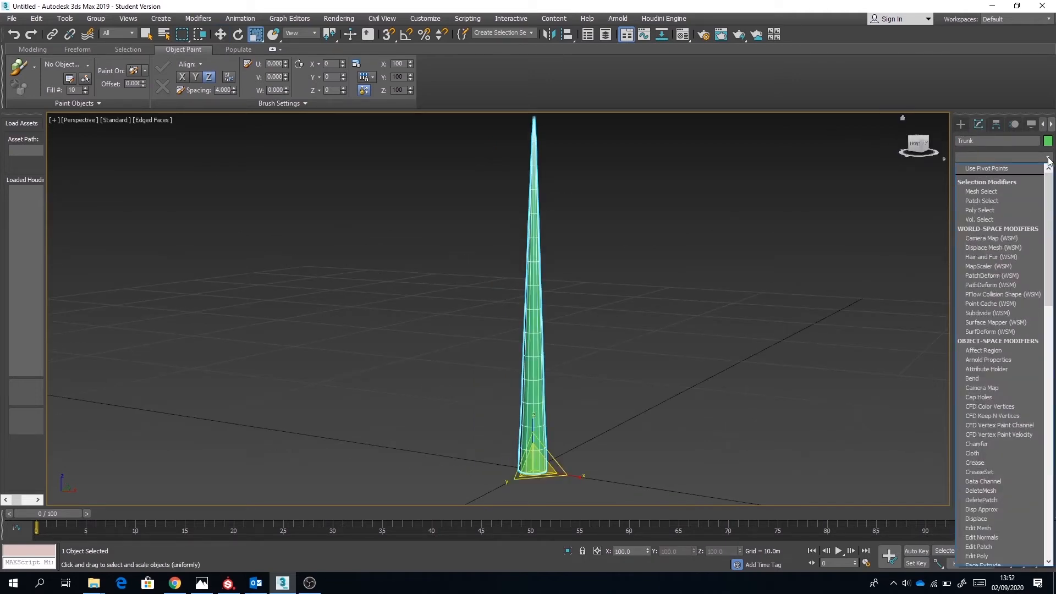
{"action": "type", "text": "u"}
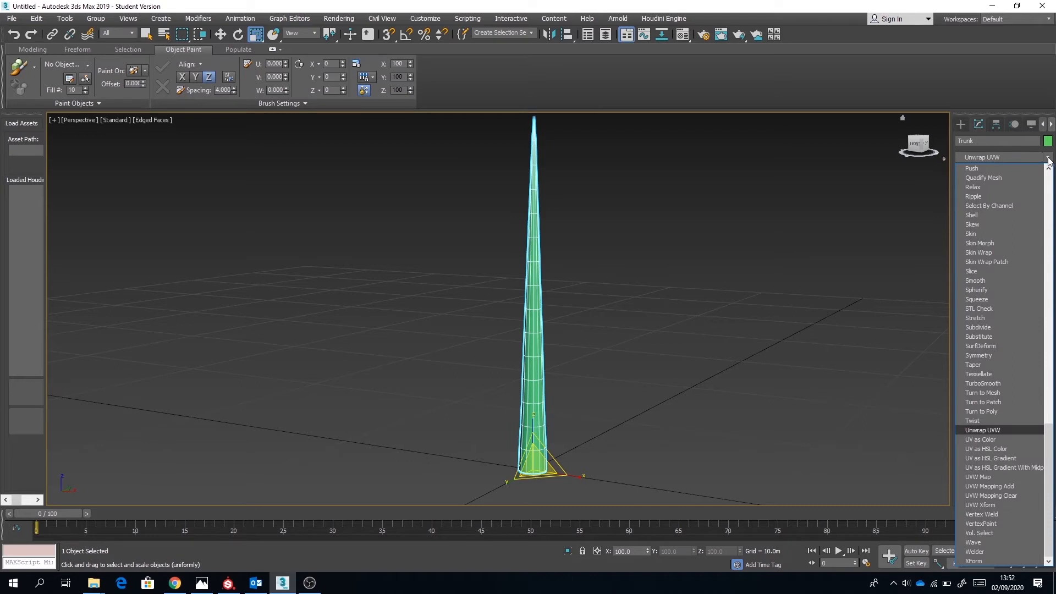
{"action": "left_click", "coordinate": [981, 433]}
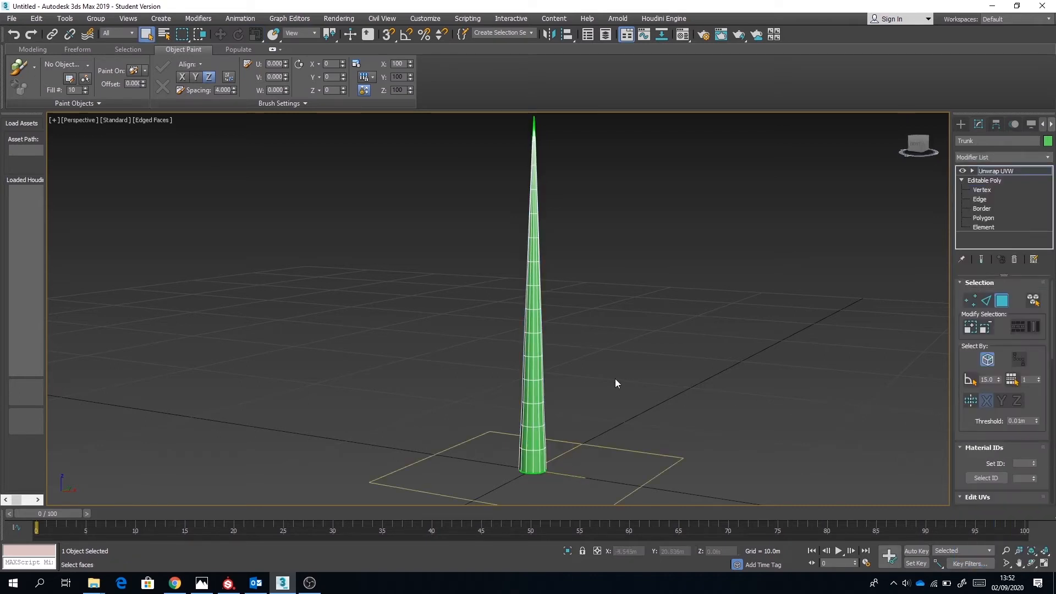
Step: Enter polygon selection in the Unwrap UVW modifier and select all of the trunk's faces
{"action": "scroll", "coordinate": [581, 360], "scroll_direction": "down", "scroll_amount": 1}
{"action": "scroll", "coordinate": [588, 310], "scroll_direction": "down", "scroll_amount": 3}
{"action": "key", "text": "3"}
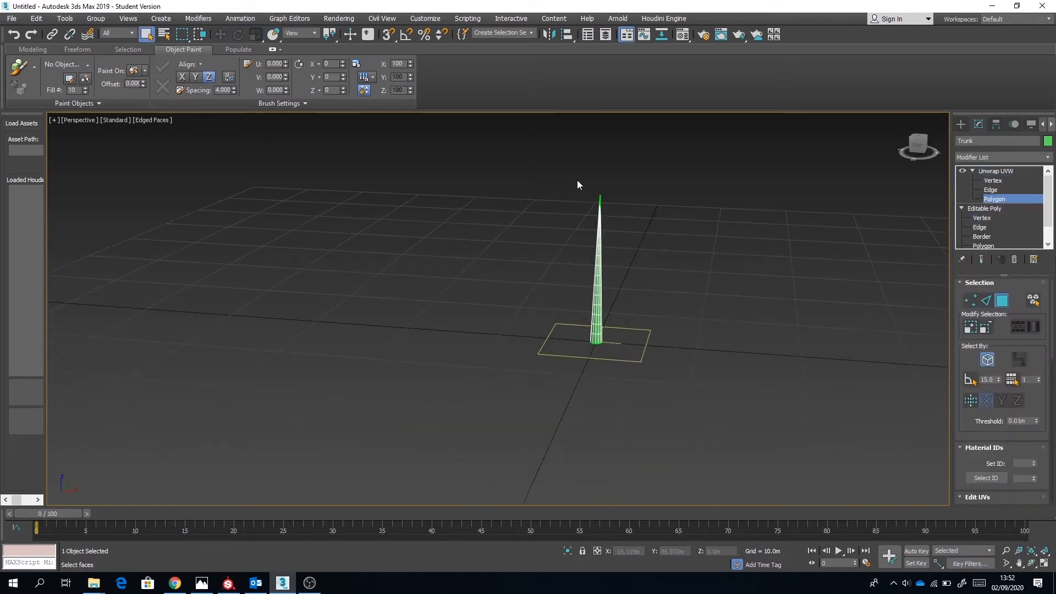
{"action": "left_click_drag", "start_coordinate": [568, 172], "coordinate": [724, 404]}
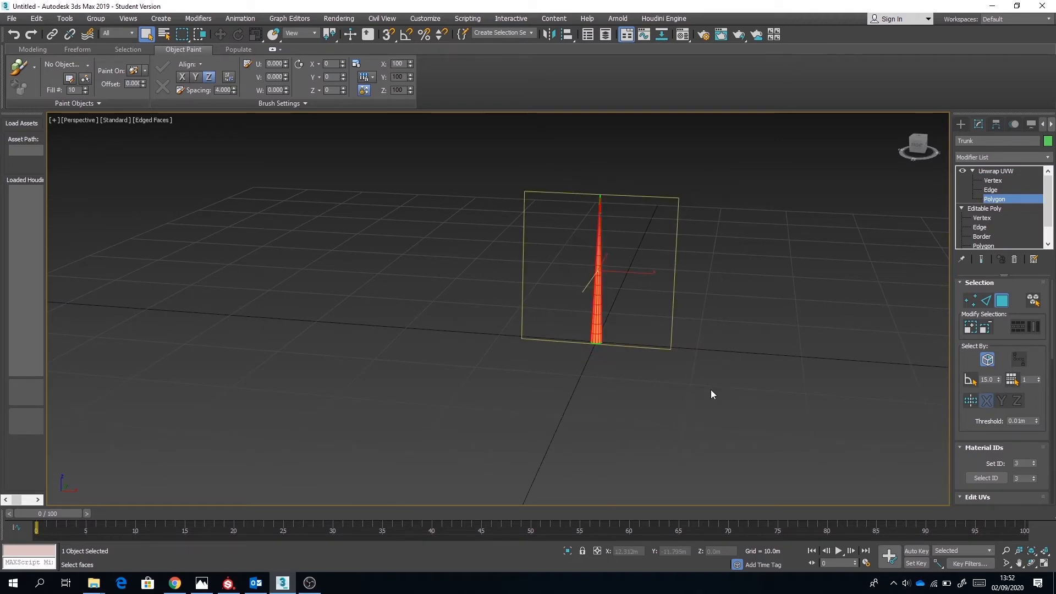
{"action": "scroll", "coordinate": [608, 333], "scroll_direction": "up", "scroll_amount": 4}
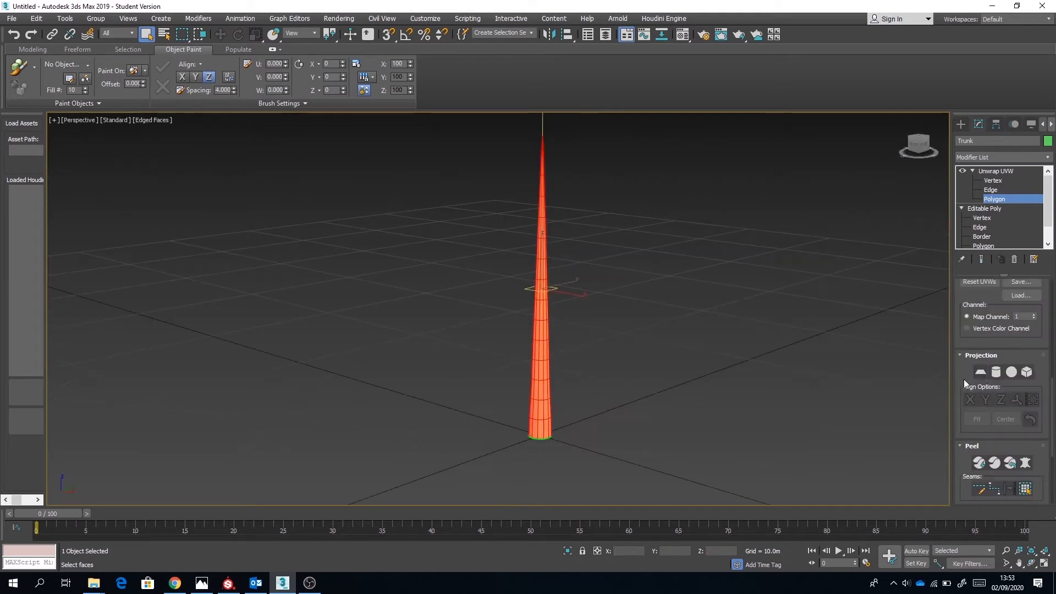
Step: Create a point-to-point seam along one vertical edge line of the trunk, running from the base up to the tip
{"action": "scroll", "coordinate": [964, 378], "scroll_direction": "down", "scroll_amount": 3}
{"action": "left_click", "coordinate": [995, 415]}
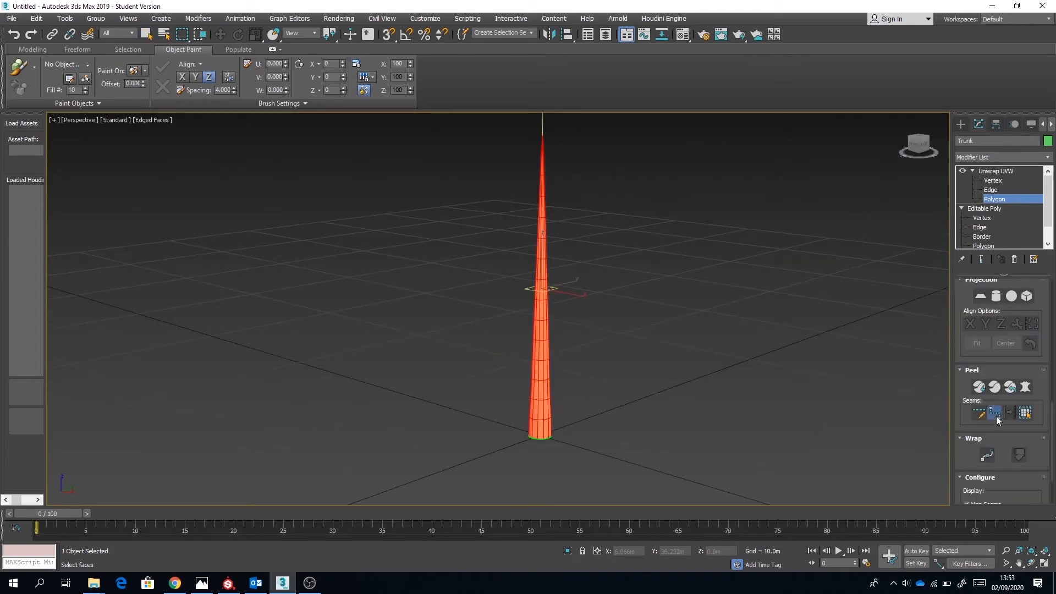
{"action": "middle_click_drag", "start_coordinate": [509, 463], "coordinate": [518, 391]}
{"action": "scroll", "coordinate": [612, 353], "scroll_direction": "up", "scroll_amount": 5}
{"action": "middle_click_drag", "start_coordinate": [566, 292], "coordinate": [570, 472]}
{"action": "middle_click_drag", "start_coordinate": [563, 153], "coordinate": [588, 467]}
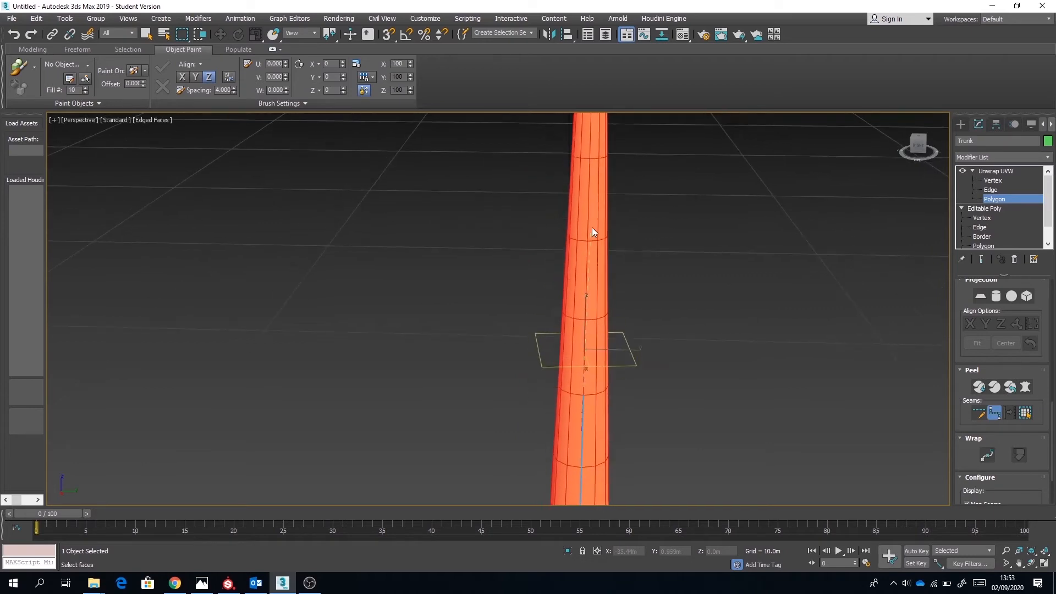
{"action": "left_click", "coordinate": [590, 159]}
{"action": "middle_click_drag", "start_coordinate": [594, 170], "coordinate": [587, 330]}
{"action": "left_click", "coordinate": [582, 211]}
{"action": "middle_click_drag", "start_coordinate": [601, 175], "coordinate": [571, 436]}
{"action": "scroll", "coordinate": [566, 302], "scroll_direction": "up", "scroll_amount": 2}
{"action": "scroll", "coordinate": [549, 389], "scroll_direction": "up", "scroll_amount": 3}
{"action": "left_click", "coordinate": [539, 268]}
{"action": "right_click", "coordinate": [631, 379]}
Step: Pelt map the selected trunk faces, relax the pelt and commit the result
{"action": "scroll", "coordinate": [667, 390], "scroll_direction": "down", "scroll_amount": 5}
{"action": "middle_click_drag", "start_coordinate": [667, 390], "coordinate": [590, 299]}
{"action": "scroll", "coordinate": [593, 347], "scroll_direction": "up", "scroll_amount": 3}
{"action": "left_click", "coordinate": [1026, 387]}
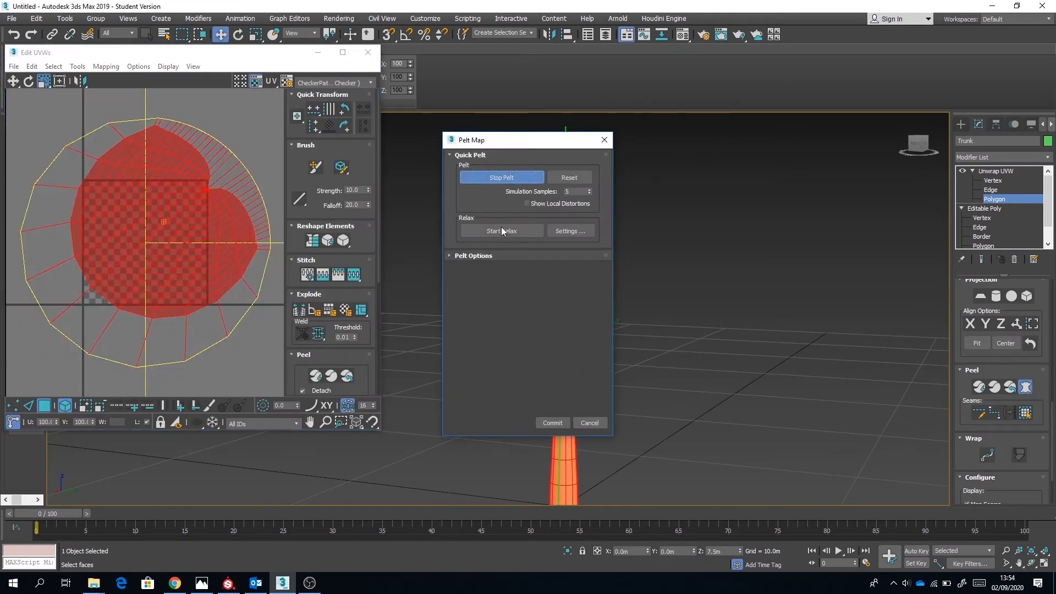
{"action": "left_click", "coordinate": [503, 233]}
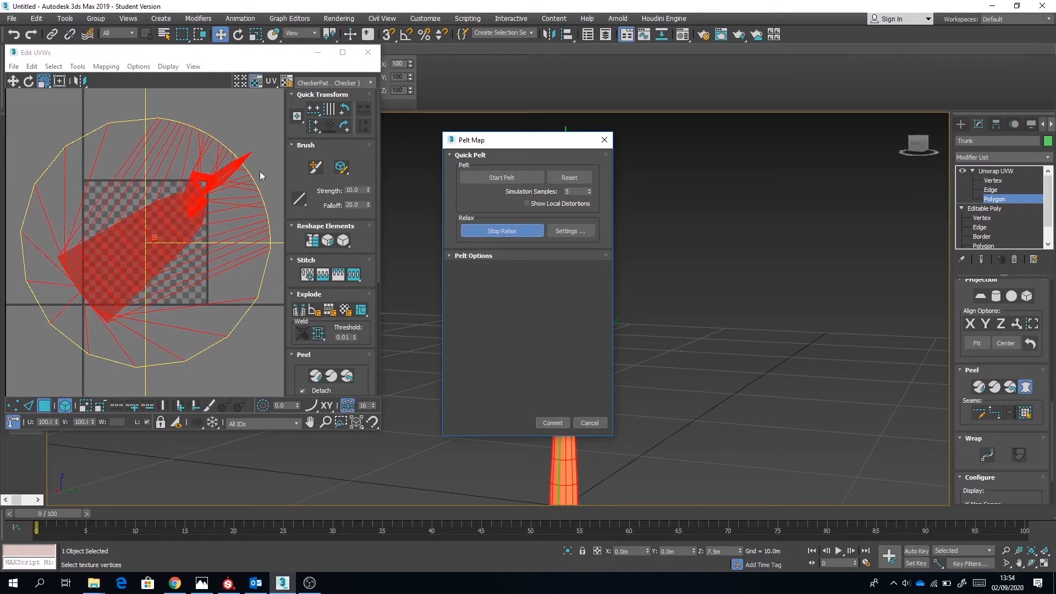
{"action": "left_click", "coordinate": [553, 423]}
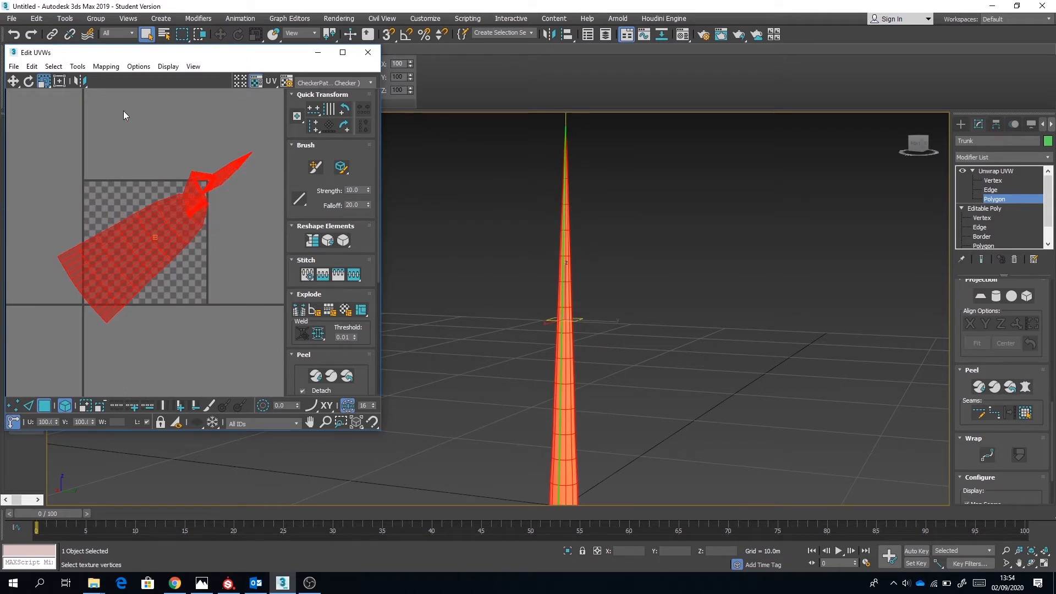
Step: Relax the trunk's UVs by polygon angles, raising the stretch amount to 0.16 so the shell flattens out
{"action": "left_click", "coordinate": [77, 66]}
{"action": "left_click", "coordinate": [105, 251]}
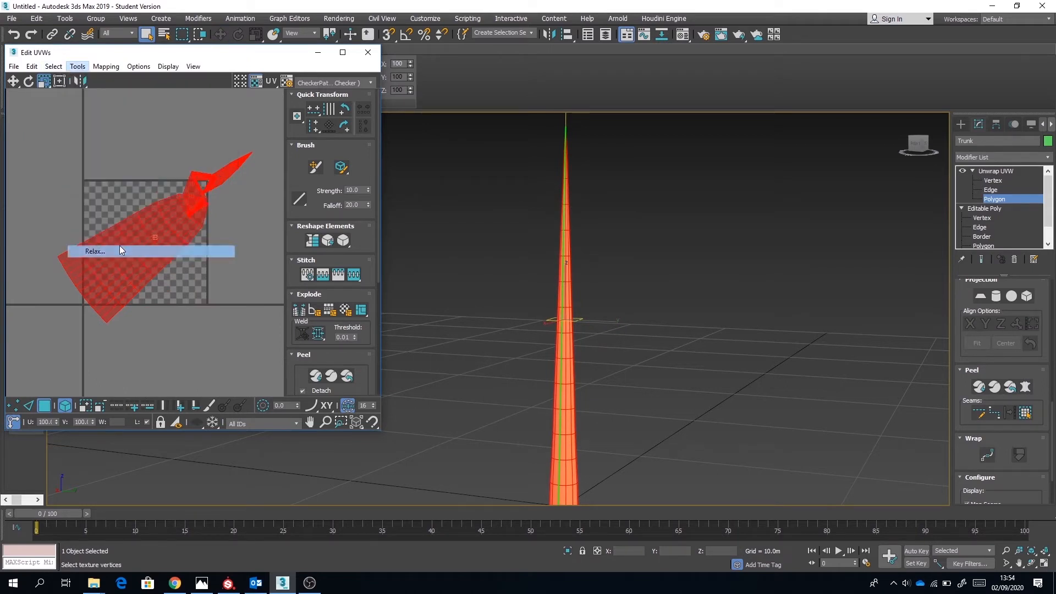
{"action": "left_click_drag", "start_coordinate": [114, 88], "coordinate": [548, 143]}
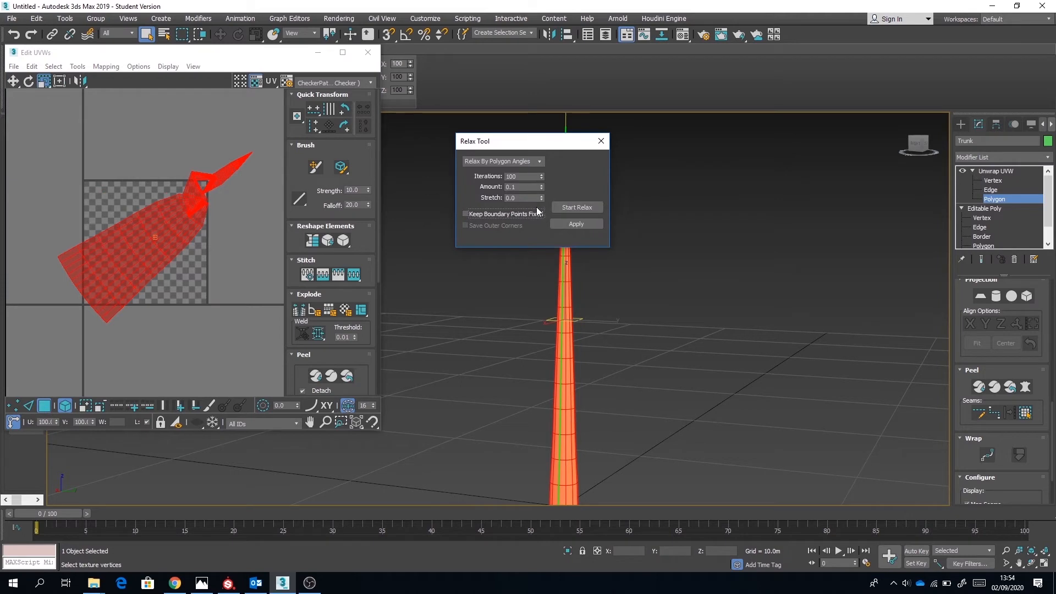
{"action": "left_click", "coordinate": [569, 208]}
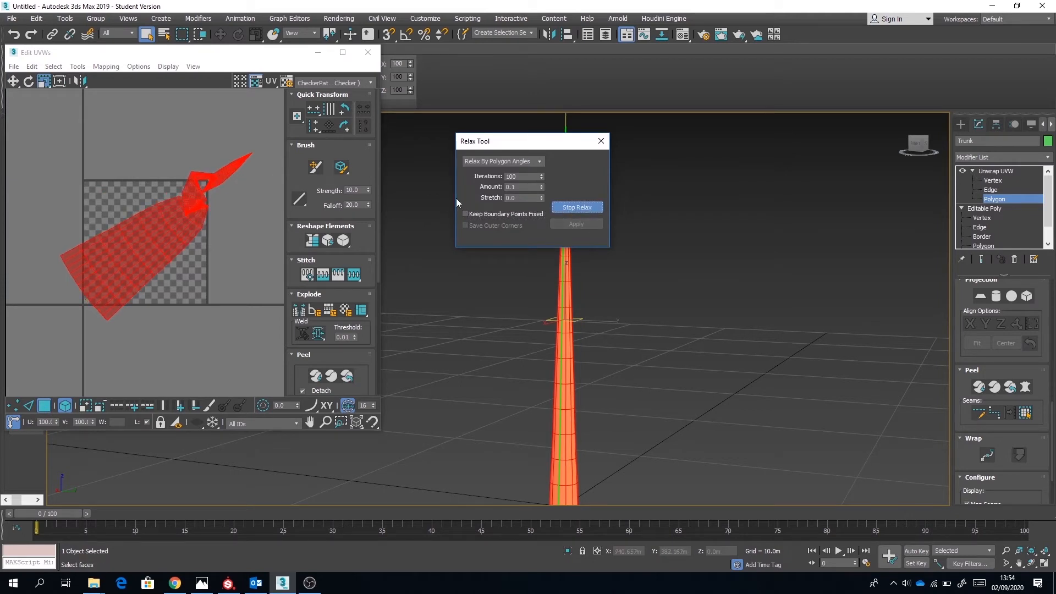
{"action": "left_click_drag", "start_coordinate": [541, 199], "coordinate": [543, 117]}
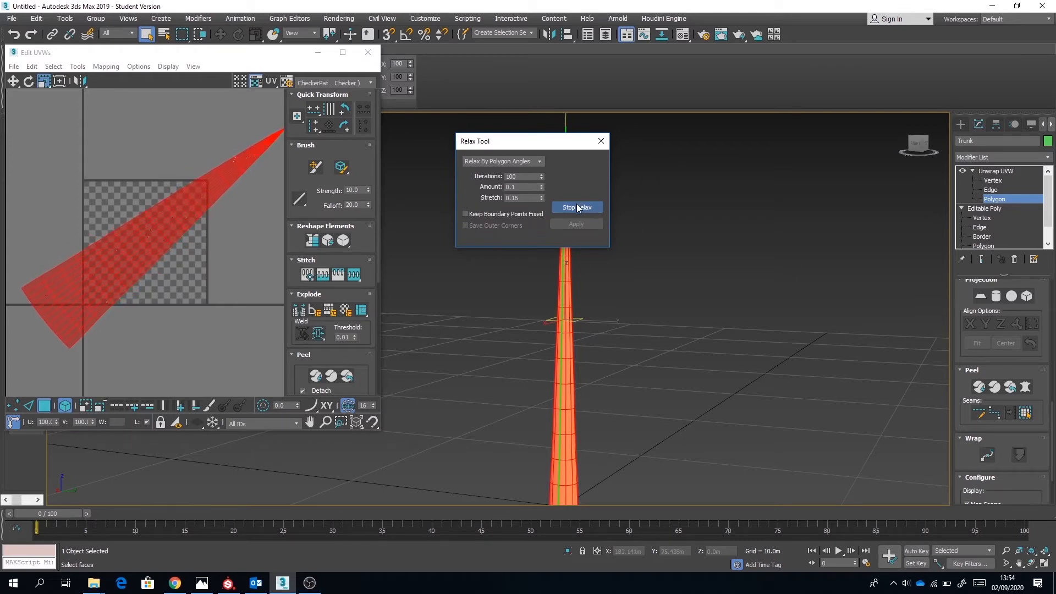
Step: Preview the Texture Checker on the trunk, switch back to the checker pattern and examine it close up for distortion
{"action": "left_click", "coordinate": [336, 82]}
{"action": "left_click", "coordinate": [350, 94]}
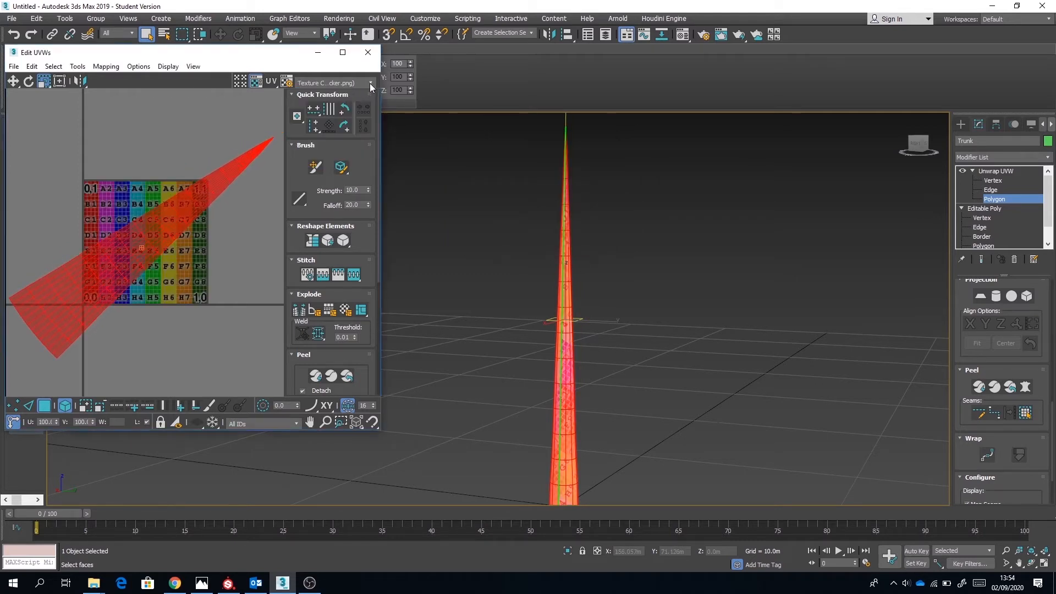
{"action": "left_click", "coordinate": [371, 84]}
{"action": "left_click", "coordinate": [332, 101]}
{"action": "scroll", "coordinate": [566, 349], "scroll_direction": "up", "scroll_amount": 8}
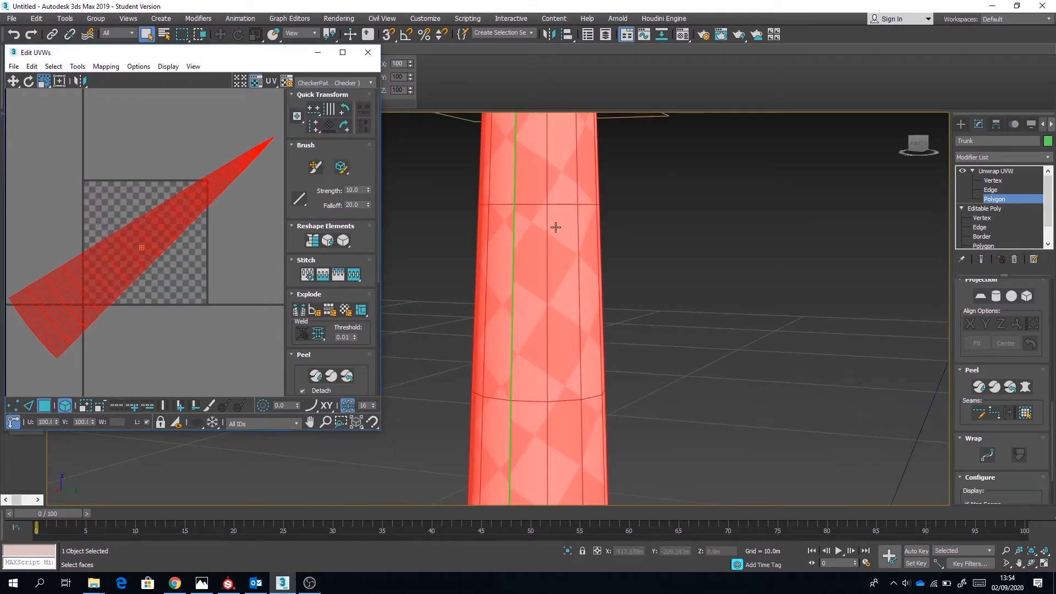
Step: Rotate the trunk's UV shell upright, scale it down and move it toward the left edge of the UV tile
{"action": "left_click", "coordinate": [32, 82]}
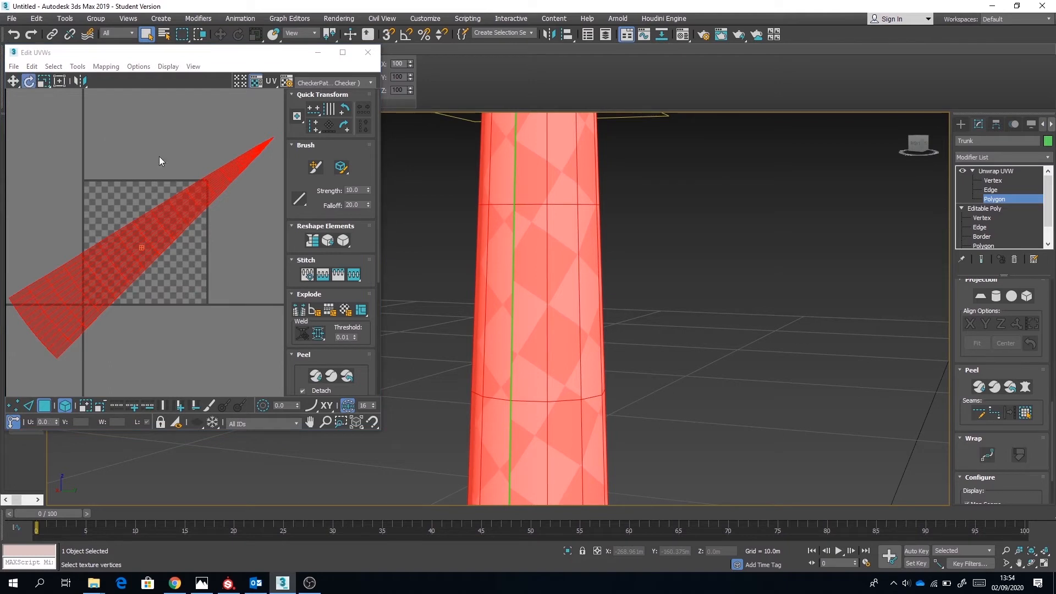
{"action": "left_click_drag", "start_coordinate": [232, 168], "coordinate": [138, 328]}
{"action": "left_click", "coordinate": [44, 82]}
{"action": "left_click_drag", "start_coordinate": [147, 142], "coordinate": [159, 323]}
{"action": "left_click_drag", "start_coordinate": [146, 202], "coordinate": [148, 260]}
{"action": "scroll", "coordinate": [193, 193], "scroll_direction": "up", "scroll_amount": 4}
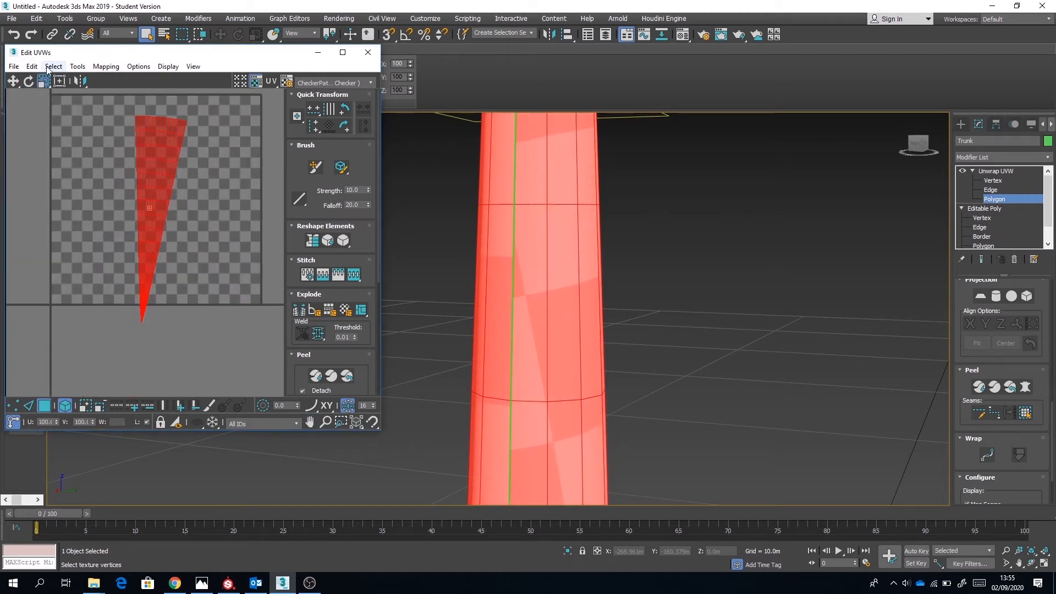
{"action": "left_click", "coordinate": [27, 82]}
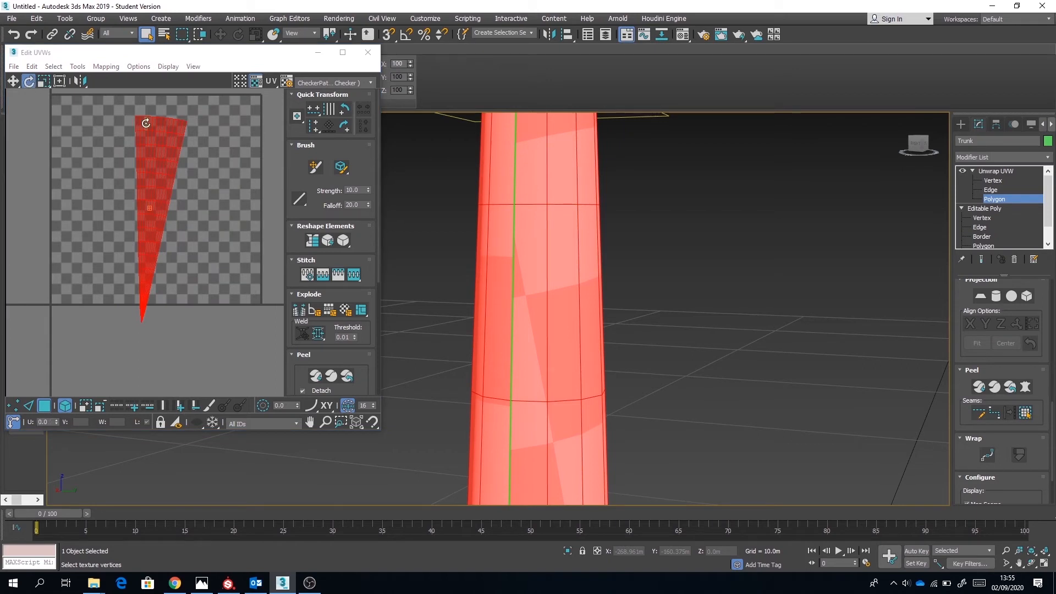
{"action": "left_click", "coordinate": [13, 81]}
{"action": "left_click_drag", "start_coordinate": [151, 139], "coordinate": [69, 120]}
Step: Collapse the Unwrap UVW modifier into the trunk's editable poly and accept the collapse
{"action": "right_click", "coordinate": [996, 171]}
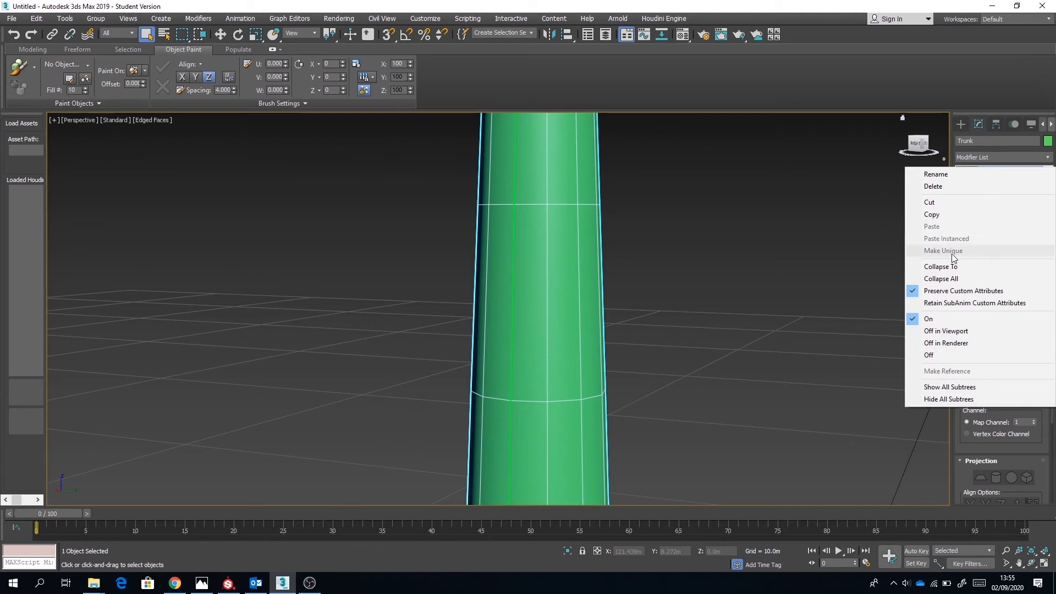
{"action": "left_click", "coordinate": [985, 252]}
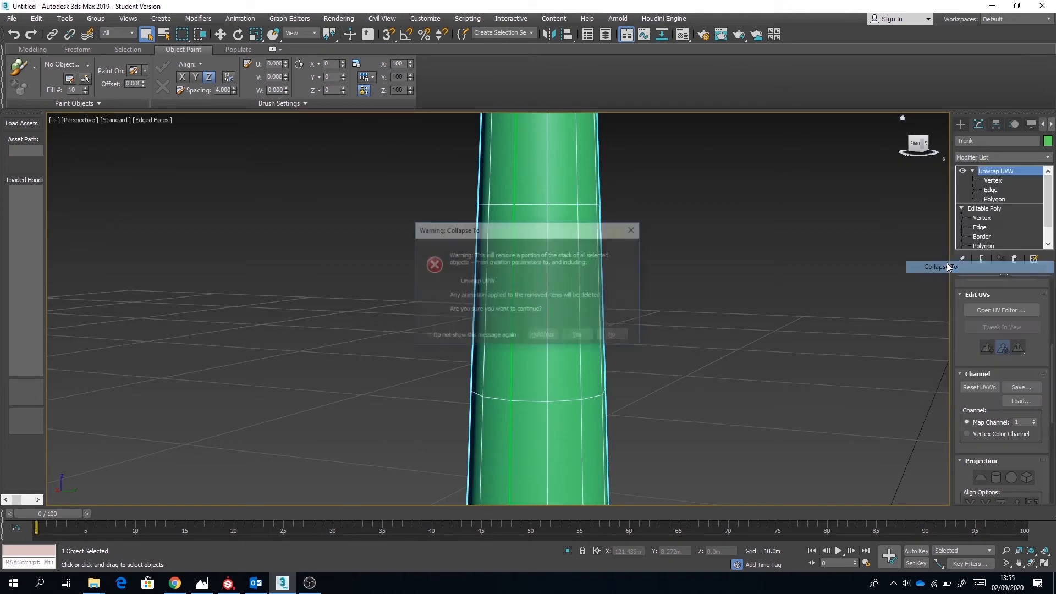
{"action": "left_click", "coordinate": [578, 336]}
{"action": "scroll", "coordinate": [701, 212], "scroll_direction": "down", "scroll_amount": 3}
Step: Export the trunk to the Modular Tree folder in OBJ format
{"action": "left_click", "coordinate": [12, 19]}
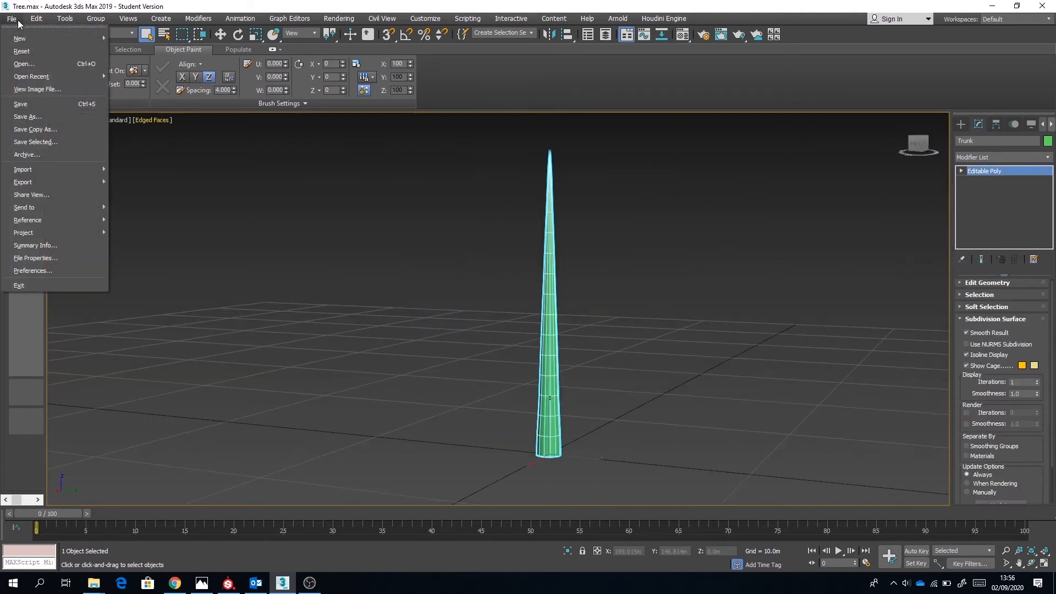
{"action": "mouse_move", "coordinate": [60, 179]}
{"action": "left_click", "coordinate": [157, 189]}
{"action": "left_click", "coordinate": [200, 445]}
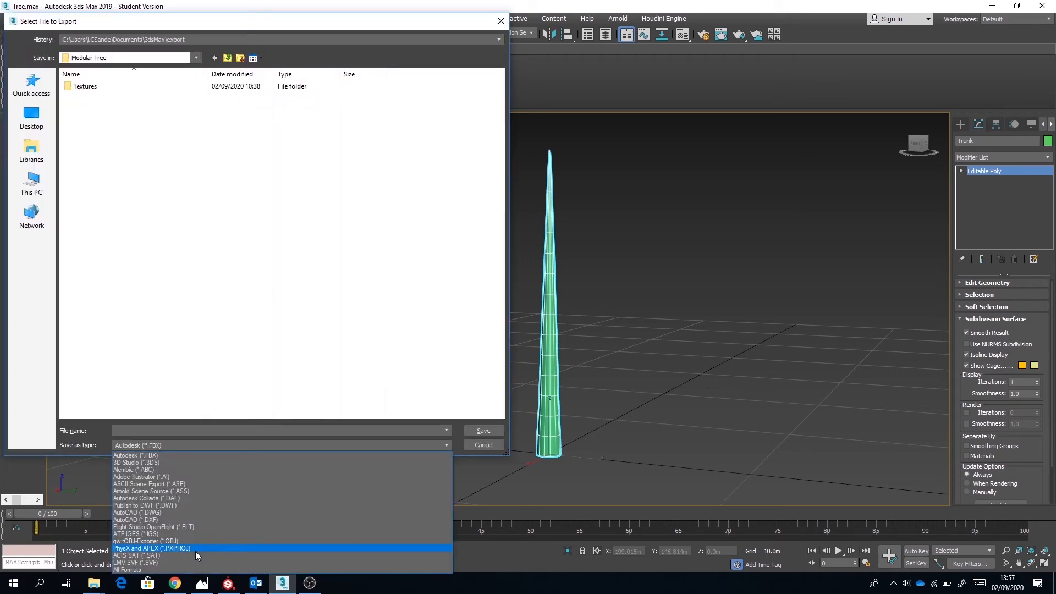
{"action": "left_click", "coordinate": [196, 542]}
{"action": "left_click", "coordinate": [483, 431]}
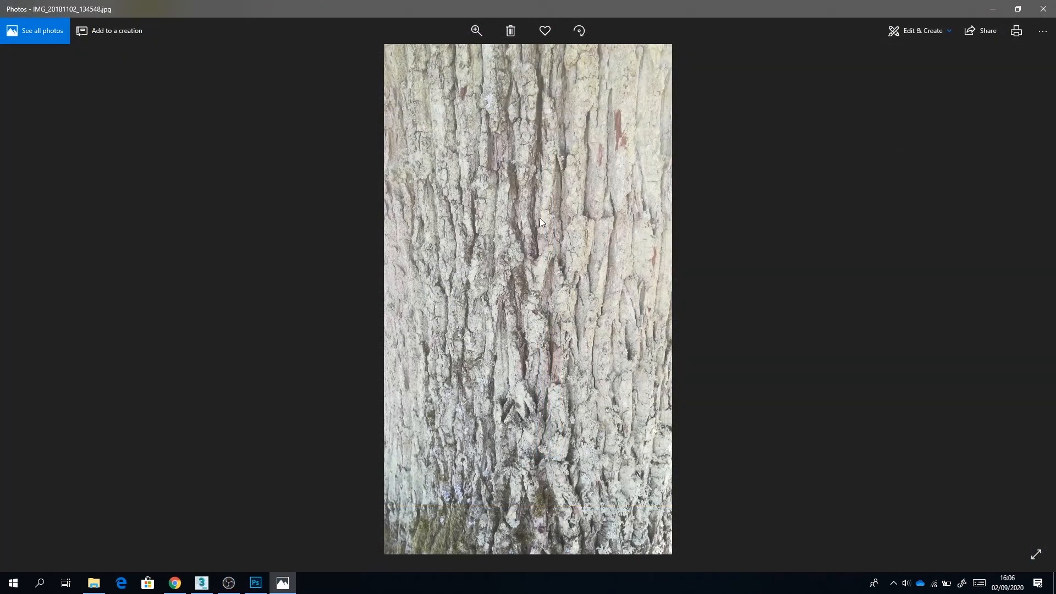
Step: Look through the bark photos in the organicreferenceimages folder and switch to Photoshop with Bark1Con.png open
{"action": "left_click", "coordinate": [93, 582]}
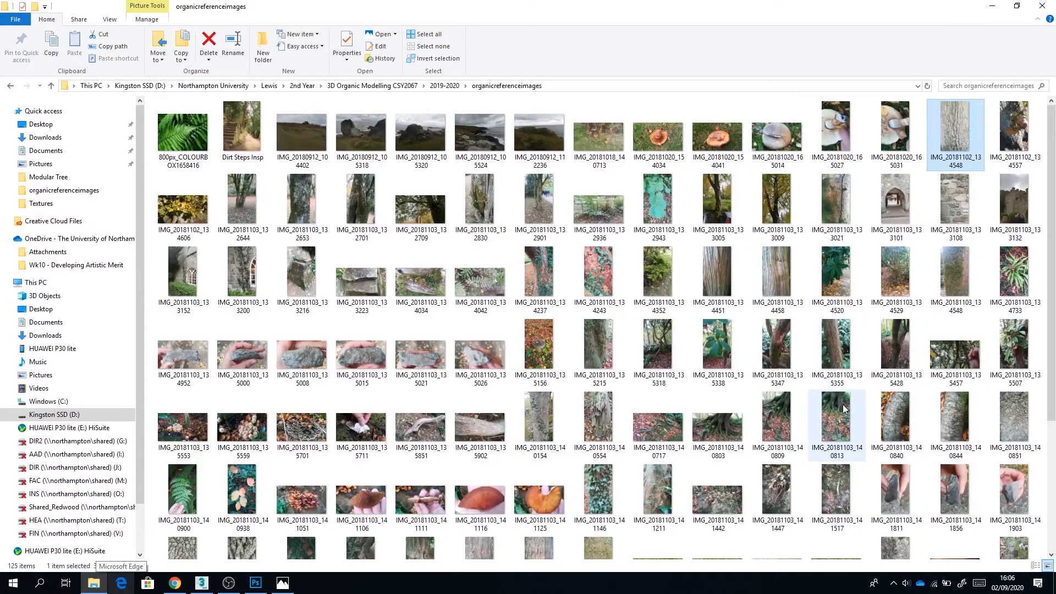
{"action": "scroll", "coordinate": [845, 409], "scroll_direction": "down", "scroll_amount": 3}
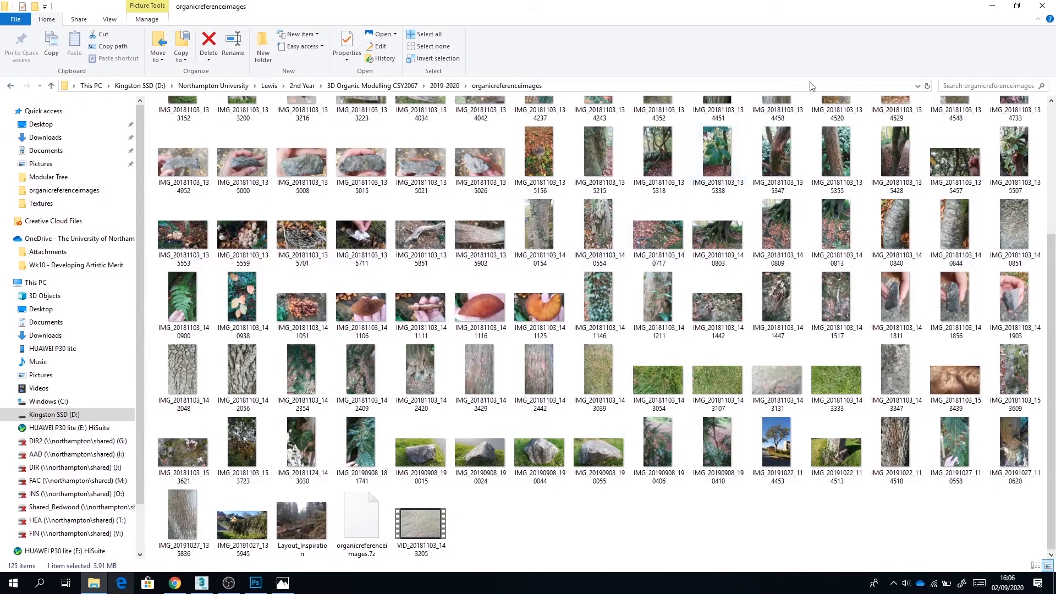
{"action": "left_click", "coordinate": [256, 584]}
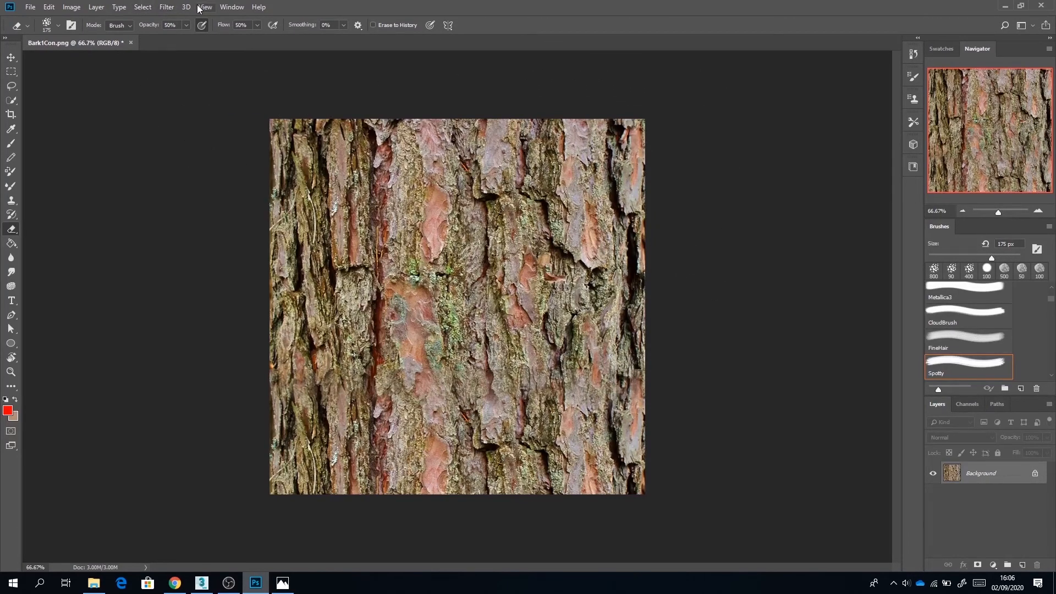
Step: Apply the Offset filter to the bark image with 400 px horizontal and 400 px vertical, using Wrap Around
{"action": "left_click", "coordinate": [167, 7]}
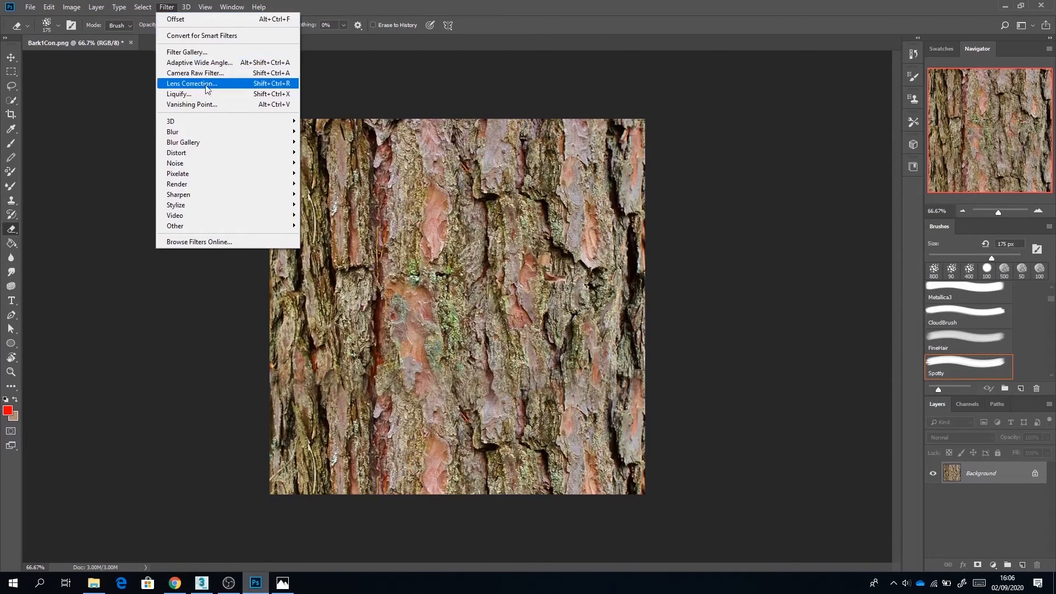
{"action": "mouse_move", "coordinate": [221, 225]}
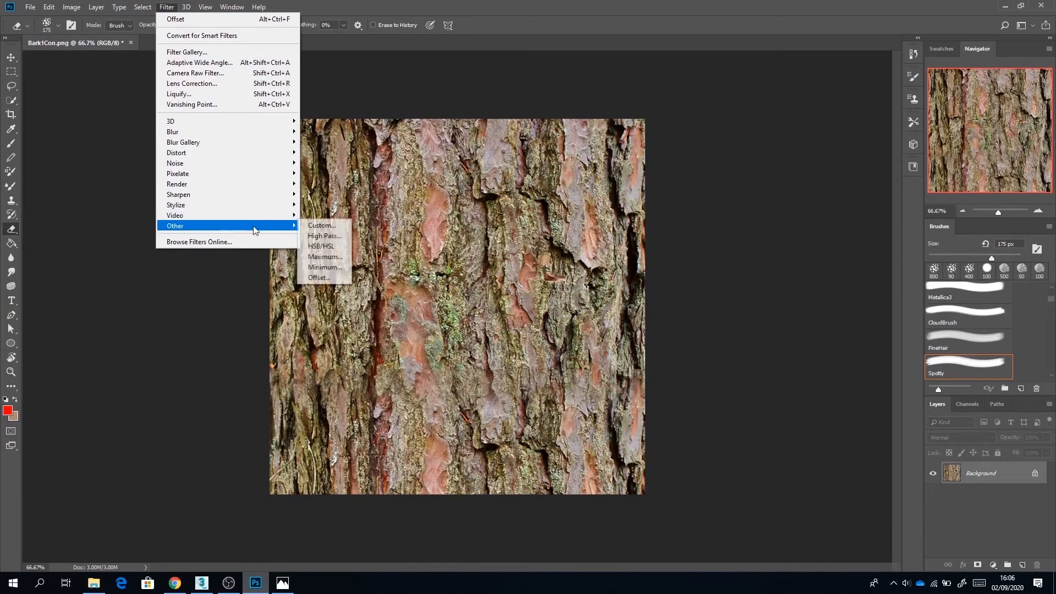
{"action": "left_click", "coordinate": [318, 277]}
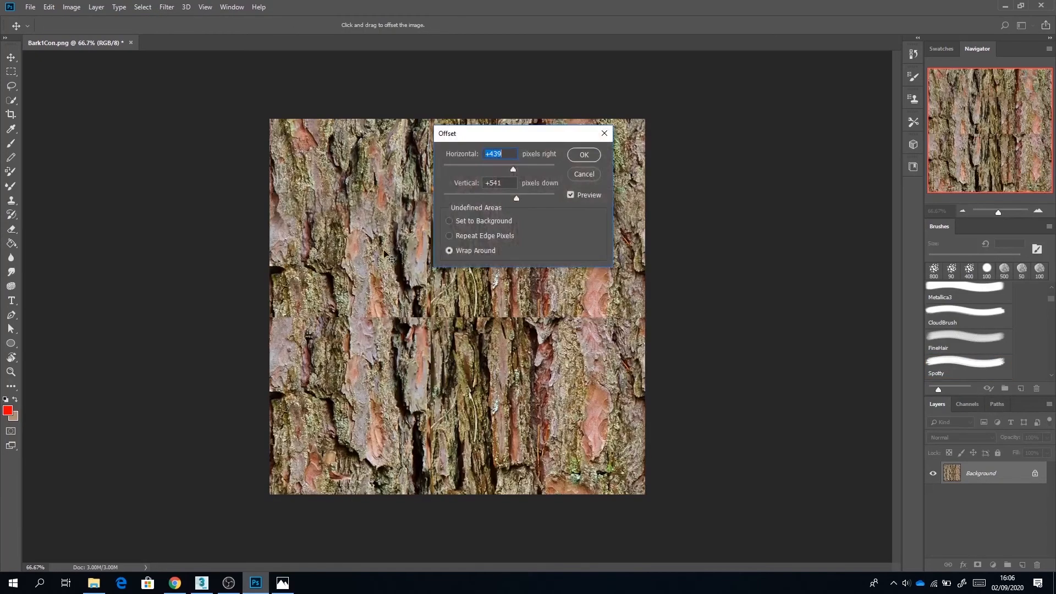
{"action": "left_click_drag", "start_coordinate": [502, 140], "coordinate": [762, 150]}
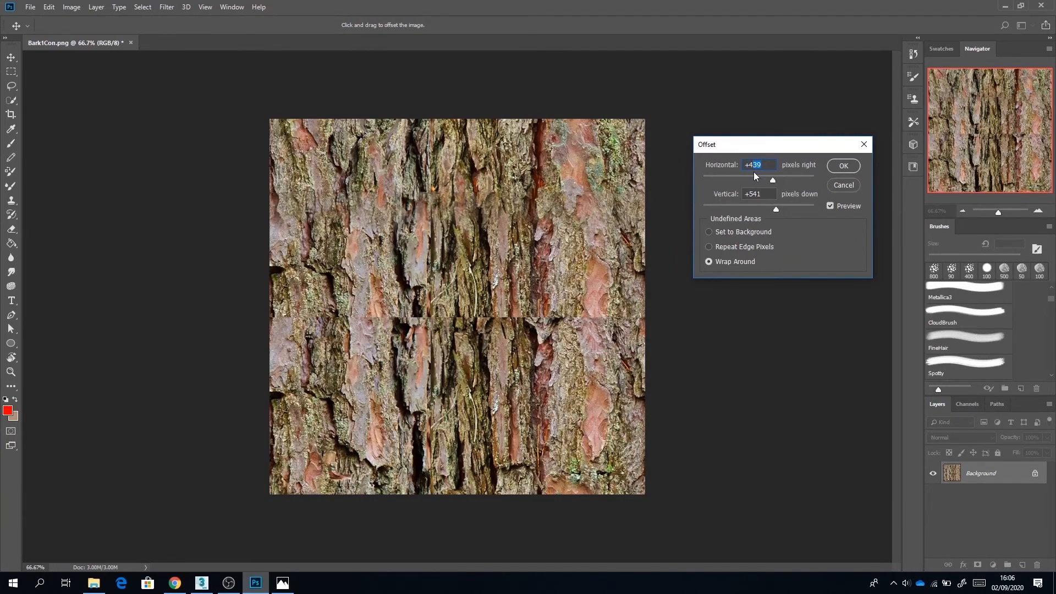
{"action": "type", "text": "00"}
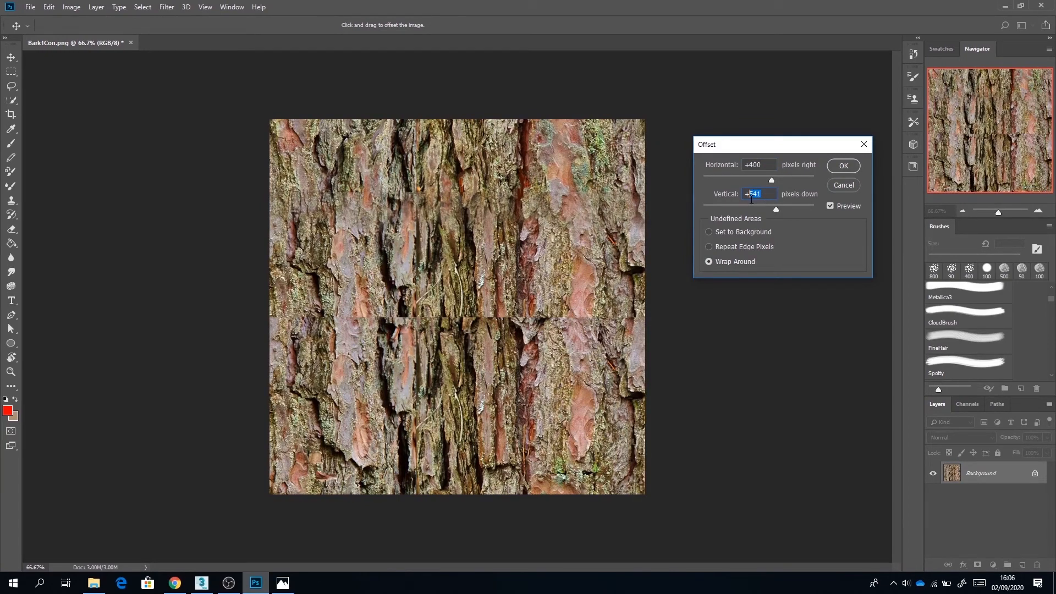
{"action": "type", "text": "4"}
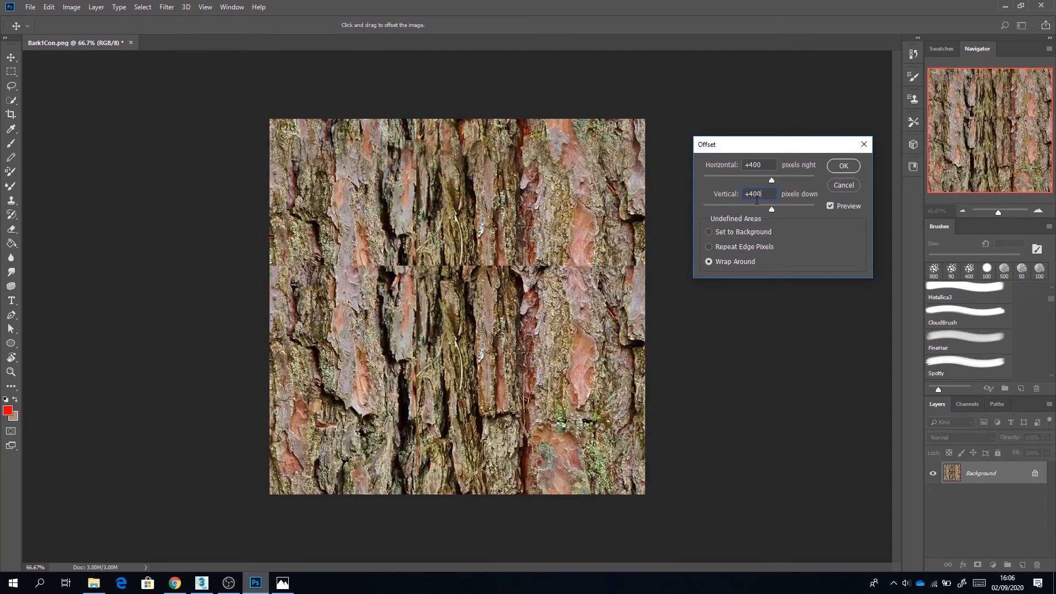
{"action": "left_click", "coordinate": [843, 165]}
Step: With the Clone Stamp tool and a soft 80 px brush, clone bark over the horizontal seam beside the reddish strip right of centre
{"action": "key", "text": "e"}
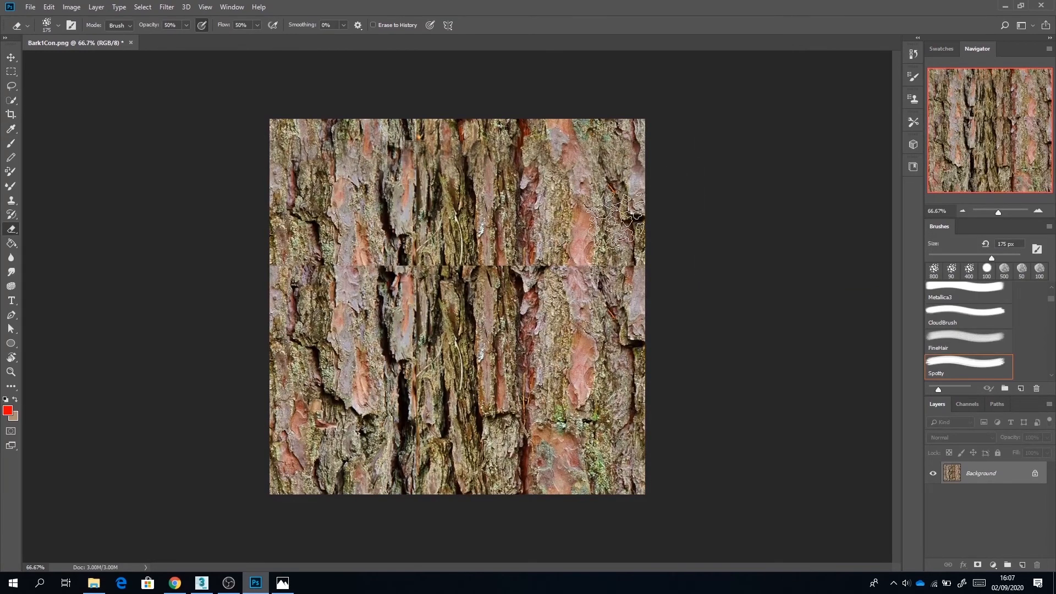
{"action": "scroll", "coordinate": [622, 263], "scroll_direction": "up", "scroll_amount": 2, "text": "alt"}
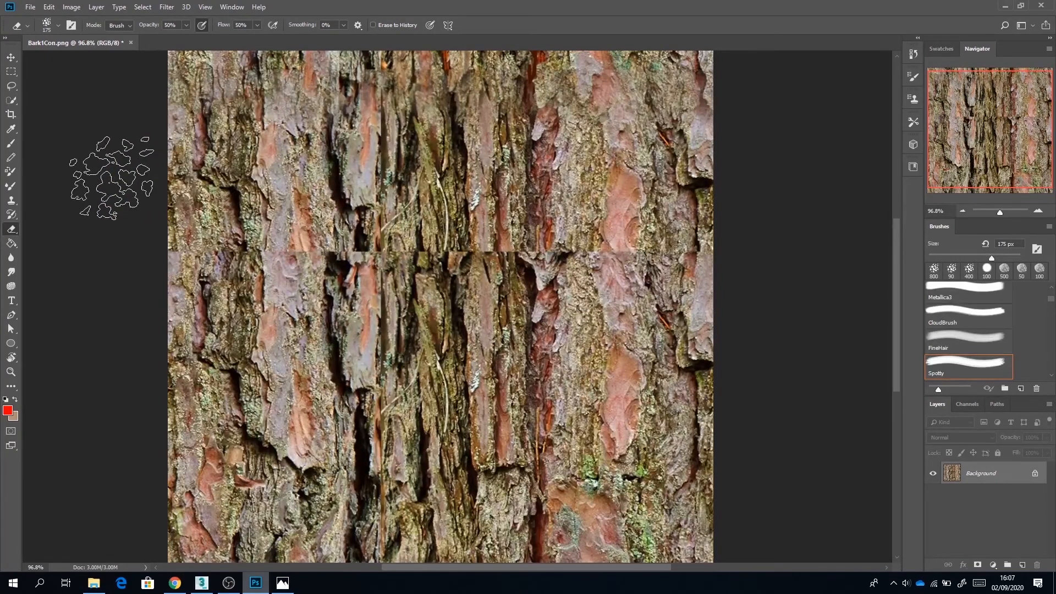
{"action": "key", "text": "s"}
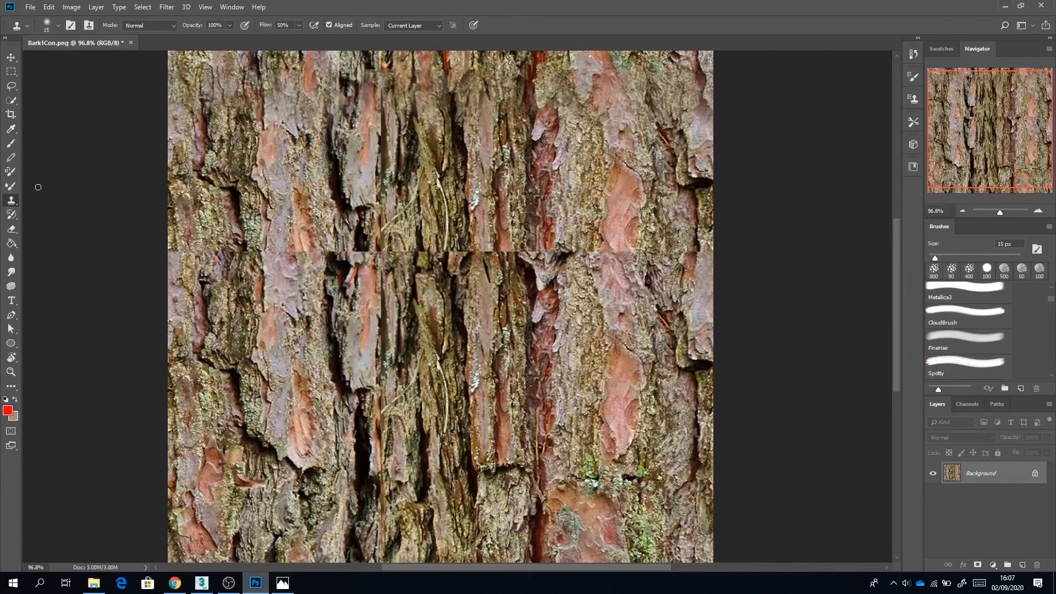
{"action": "right_click", "coordinate": [15, 205]}
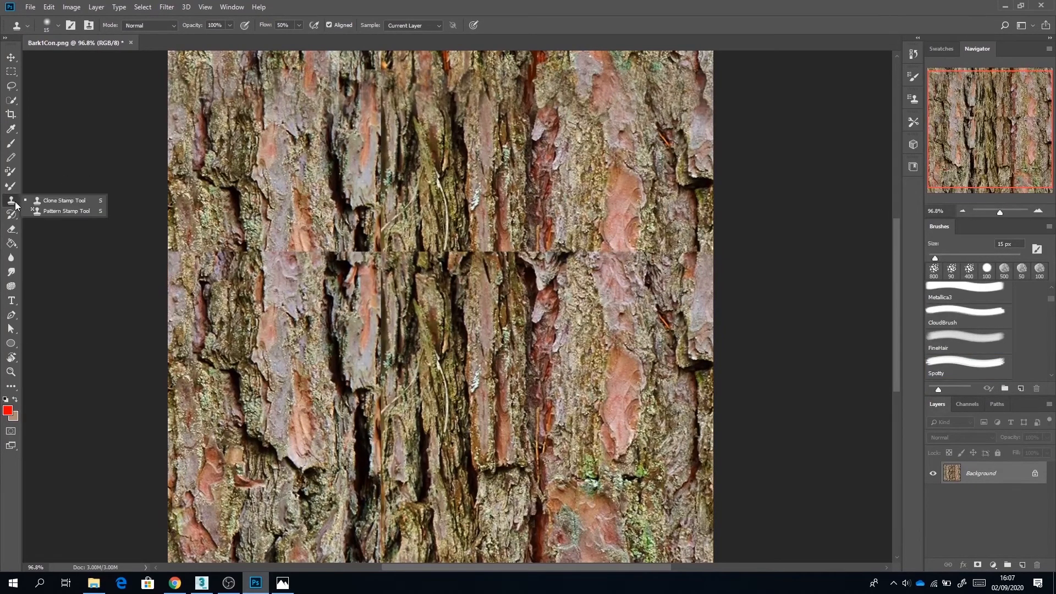
{"action": "left_click", "coordinate": [55, 201]}
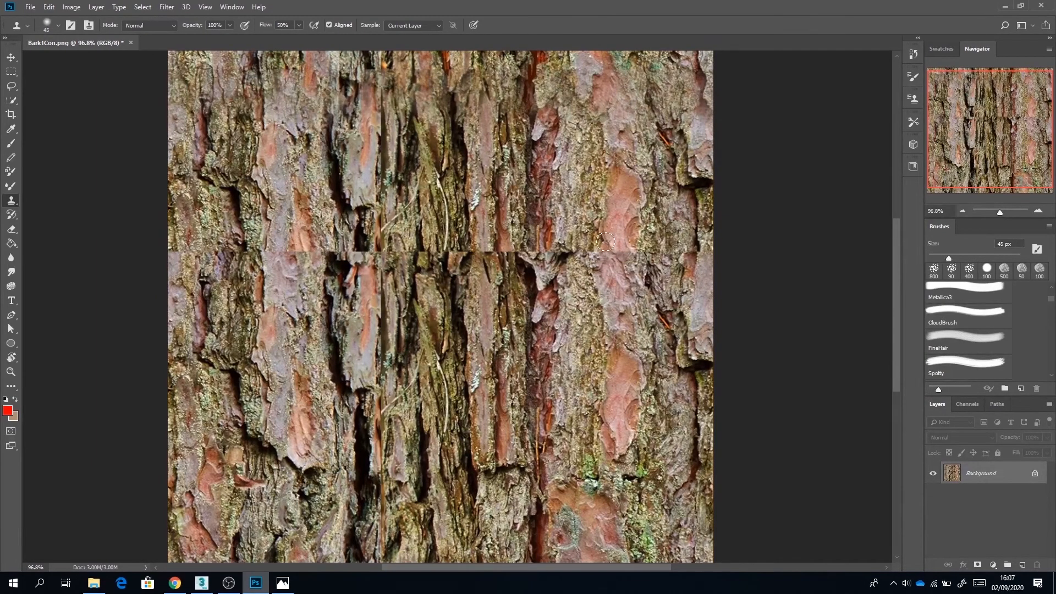
{"action": "key", "text": "bracketright"}
{"action": "key", "text": "bracketright"}
{"action": "left_click", "coordinate": [587, 223], "text": "alt"}
{"action": "left_click", "coordinate": [587, 257]}
{"action": "left_click", "coordinate": [588, 278]}
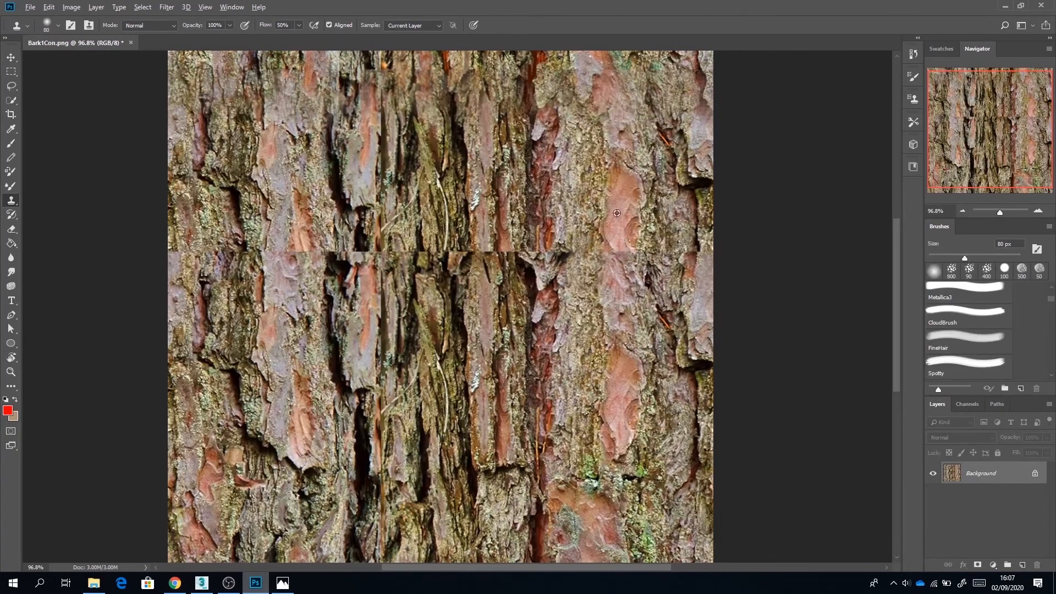
Step: Clone reddish bark across the seam to join the upper and lower patches of the strip right of centre
{"action": "left_click", "coordinate": [621, 234], "text": "alt"}
{"action": "left_click_drag", "start_coordinate": [623, 256], "coordinate": [626, 269]}
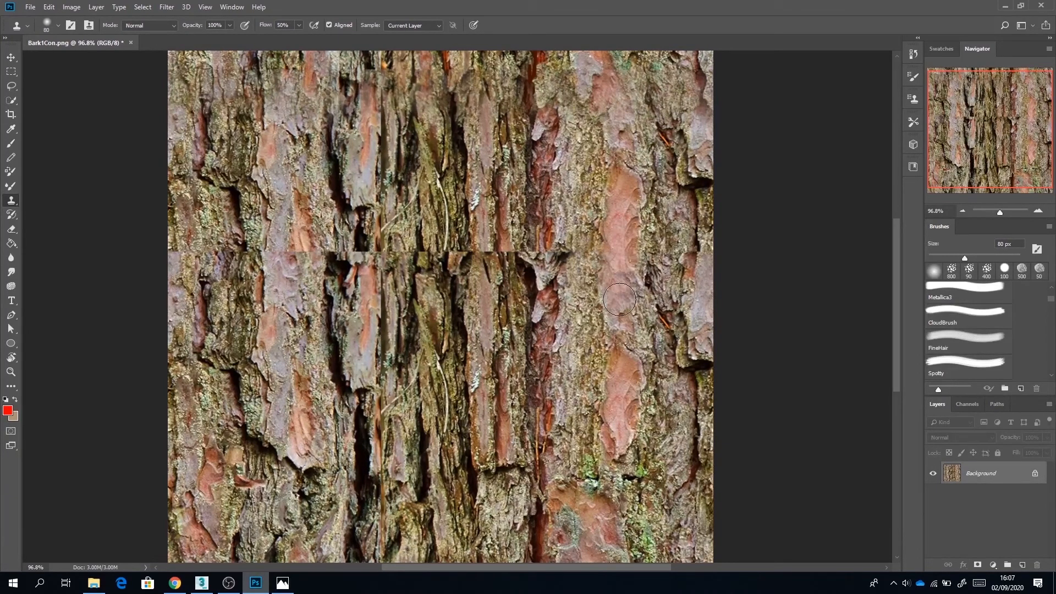
{"action": "left_click", "coordinate": [632, 391], "text": "alt"}
{"action": "left_click_drag", "start_coordinate": [622, 280], "coordinate": [625, 258]}
{"action": "scroll", "coordinate": [646, 227], "scroll_direction": "down", "scroll_amount": 2, "text": "alt"}
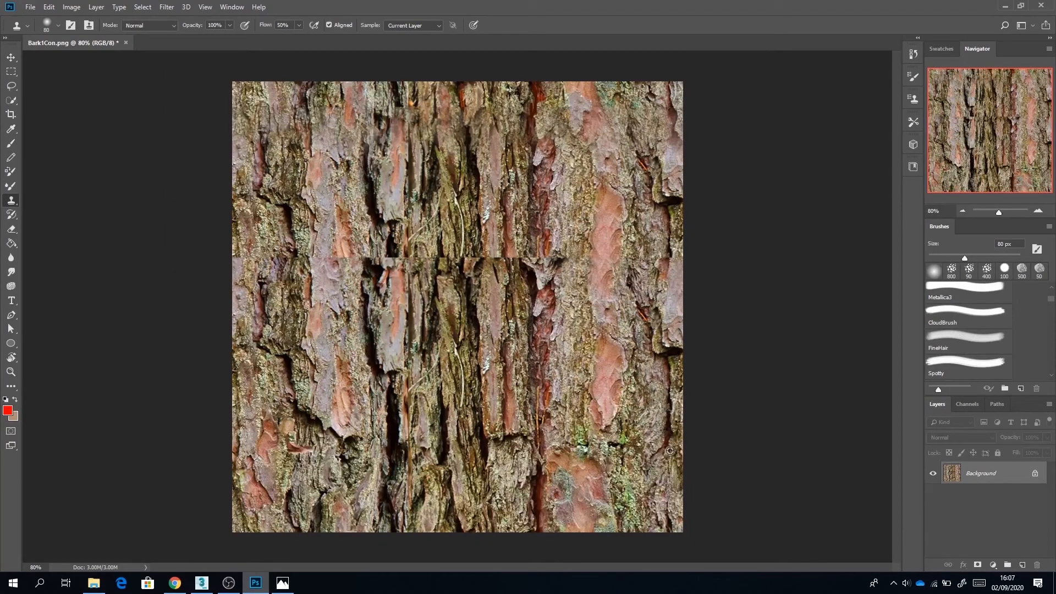
Step: Clone bark over the repeated dark crack and pale patch near the image's right edge
{"action": "left_click", "coordinate": [668, 420], "text": "alt"}
{"action": "mouse_move", "coordinate": [666, 356]}
{"action": "left_mouse_down"}
{"action": "mouse_move", "coordinate": [667, 320]}
{"action": "mouse_move", "coordinate": [663, 344]}
{"action": "left_mouse_up"}
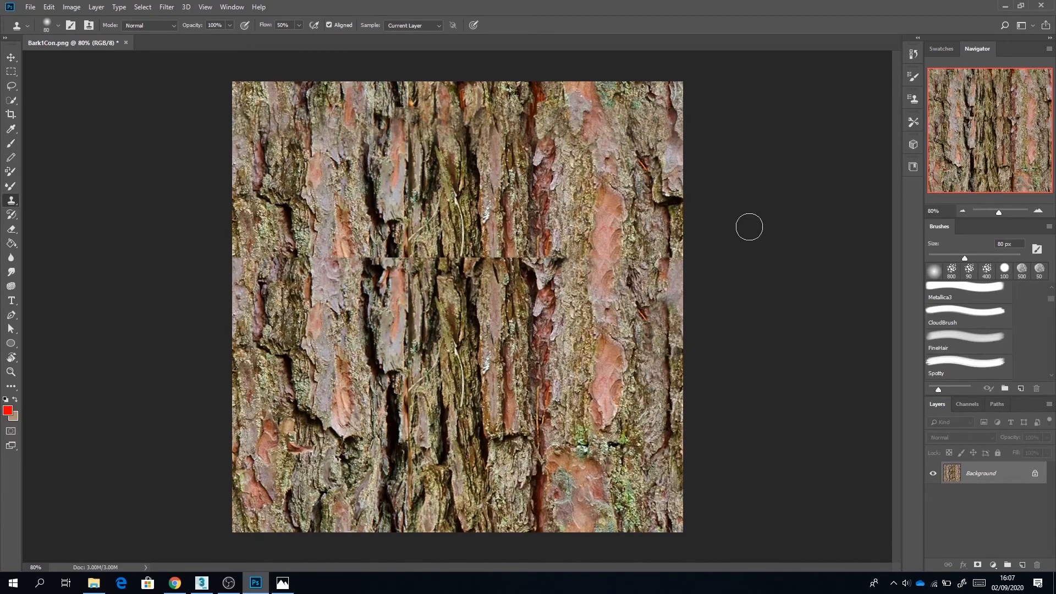
{"action": "left_click_drag", "start_coordinate": [669, 299], "coordinate": [669, 275]}
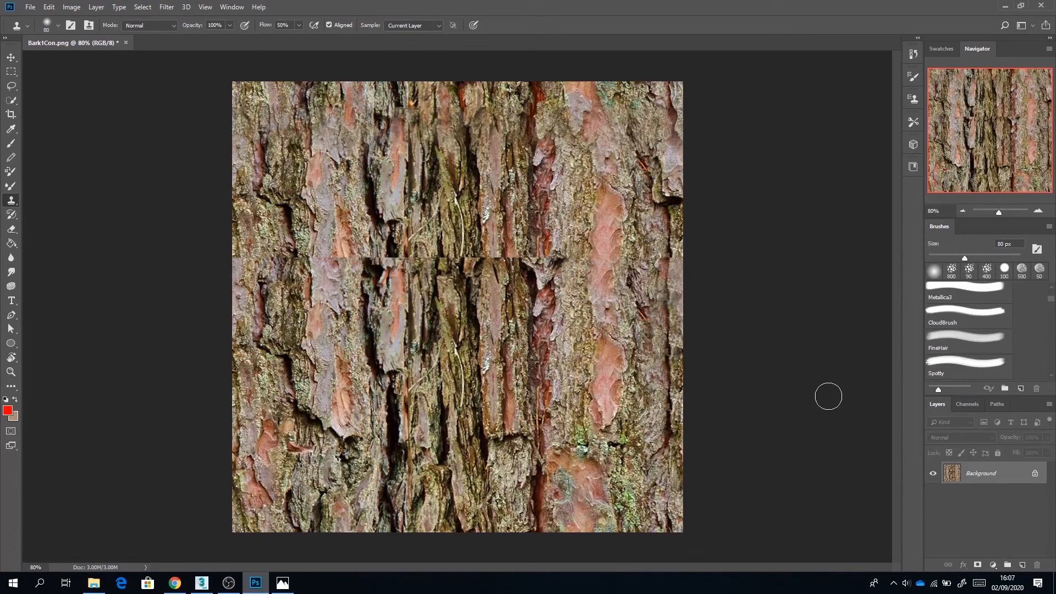
Step: Clone bark over the seam between the image's centre and the dark red crevice, undoing a stray stroke
{"action": "mouse_move", "coordinate": [496, 265]}
{"action": "left_mouse_down"}
{"action": "mouse_move", "coordinate": [495, 236]}
{"action": "mouse_move", "coordinate": [530, 338]}
{"action": "left_mouse_up"}
{"action": "left_click", "coordinate": [344, 459], "text": "alt"}
{"action": "key", "text": "ctrl+z"}
{"action": "left_click", "coordinate": [513, 149], "text": "alt"}
{"action": "mouse_move", "coordinate": [518, 243]}
{"action": "left_mouse_down"}
{"action": "mouse_move", "coordinate": [518, 292]}
{"action": "mouse_move", "coordinate": [543, 259]}
{"action": "left_mouse_up"}
Step: Clone bark over the seam along the dark vertical crevice left of centre to blend its upper and lower halves
{"action": "mouse_move", "coordinate": [374, 206]}
{"action": "left_mouse_down"}
{"action": "mouse_move", "coordinate": [365, 297]}
{"action": "mouse_move", "coordinate": [362, 243]}
{"action": "mouse_move", "coordinate": [372, 223]}
{"action": "left_mouse_up"}
{"action": "left_click", "coordinate": [393, 423], "text": "alt"}
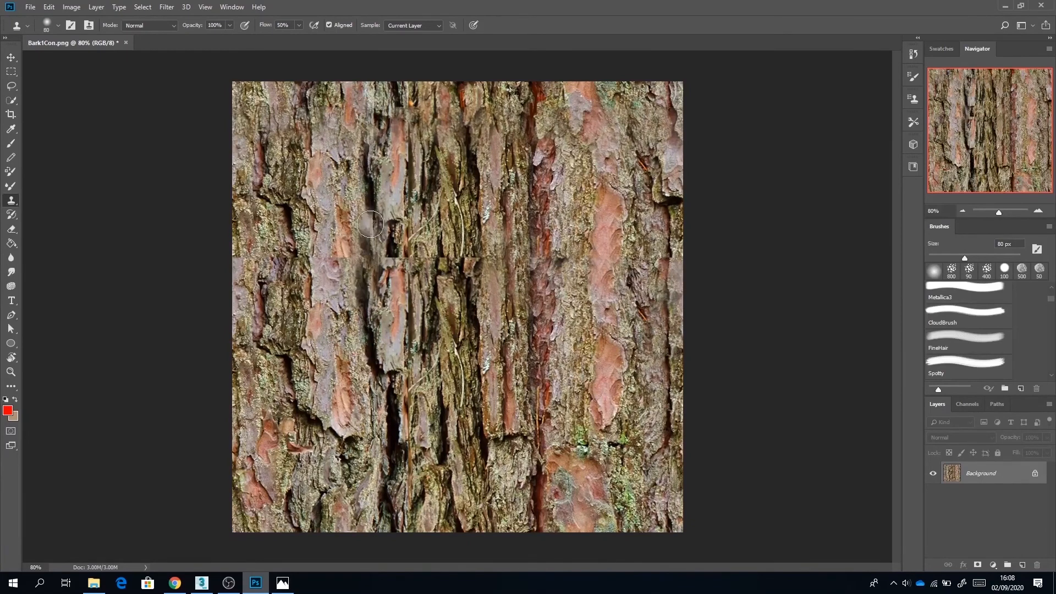
{"action": "left_click", "coordinate": [314, 351], "text": "alt"}
{"action": "left_click_drag", "start_coordinate": [358, 291], "coordinate": [375, 111]}
{"action": "left_click", "coordinate": [388, 429], "text": "alt"}
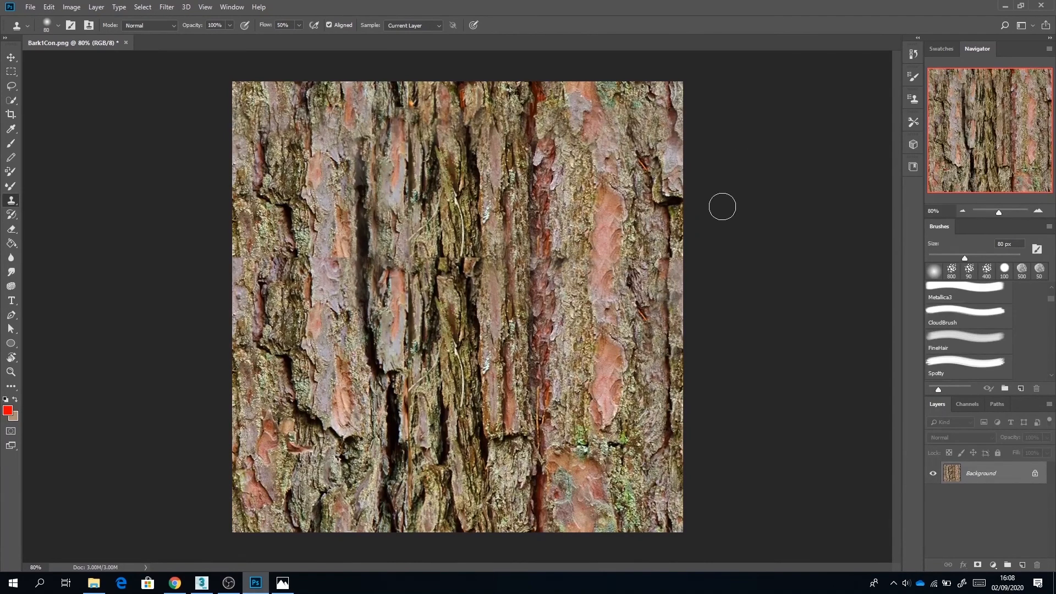
Step: Clone bark over the remaining seam and repeated cracks on the left side of the image
{"action": "left_click", "coordinate": [603, 487], "text": "alt"}
{"action": "left_click_drag", "start_coordinate": [263, 347], "coordinate": [264, 284]}
{"action": "left_click", "coordinate": [559, 173], "text": "alt"}
{"action": "left_click_drag", "start_coordinate": [287, 373], "coordinate": [307, 322]}
{"action": "scroll", "coordinate": [748, 314], "scroll_direction": "down", "scroll_amount": 1, "text": "alt"}
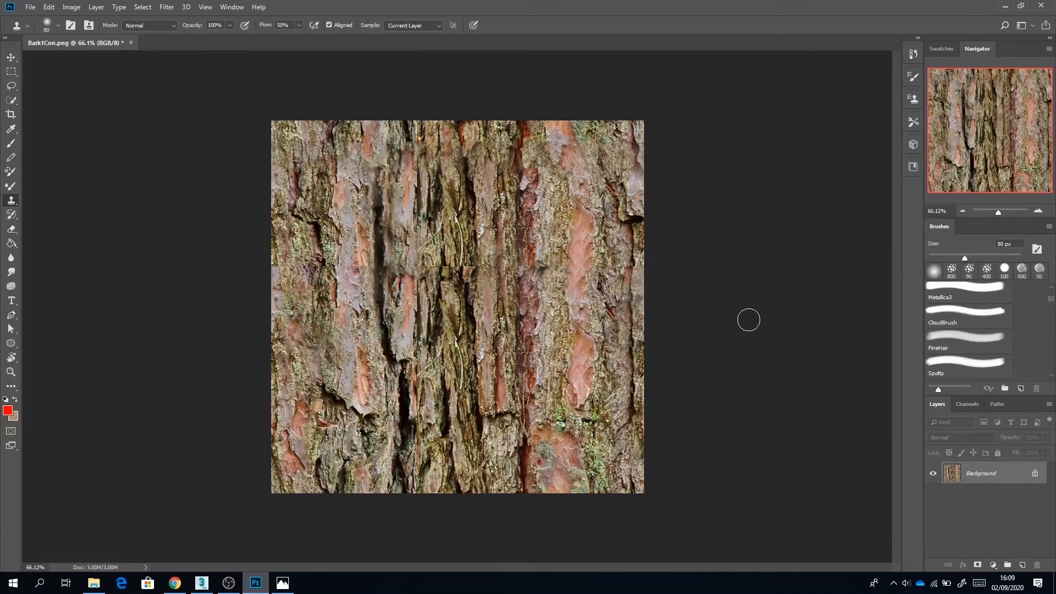
Step: Apply the Offset filter with -400 px horizontal and -400 px vertical to shift the bark image back
{"action": "left_click", "coordinate": [166, 7]}
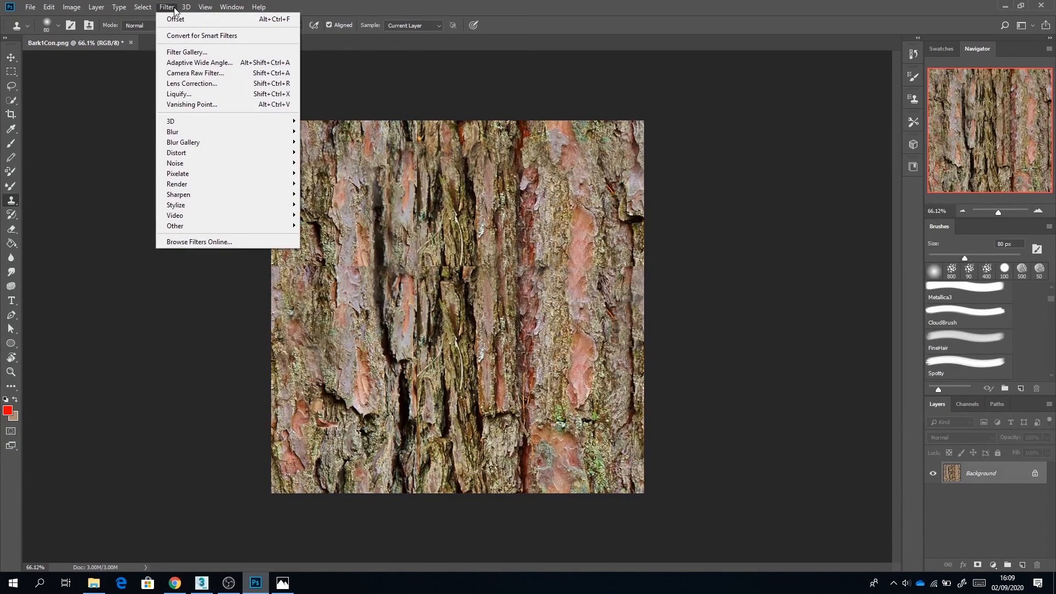
{"action": "mouse_move", "coordinate": [207, 226]}
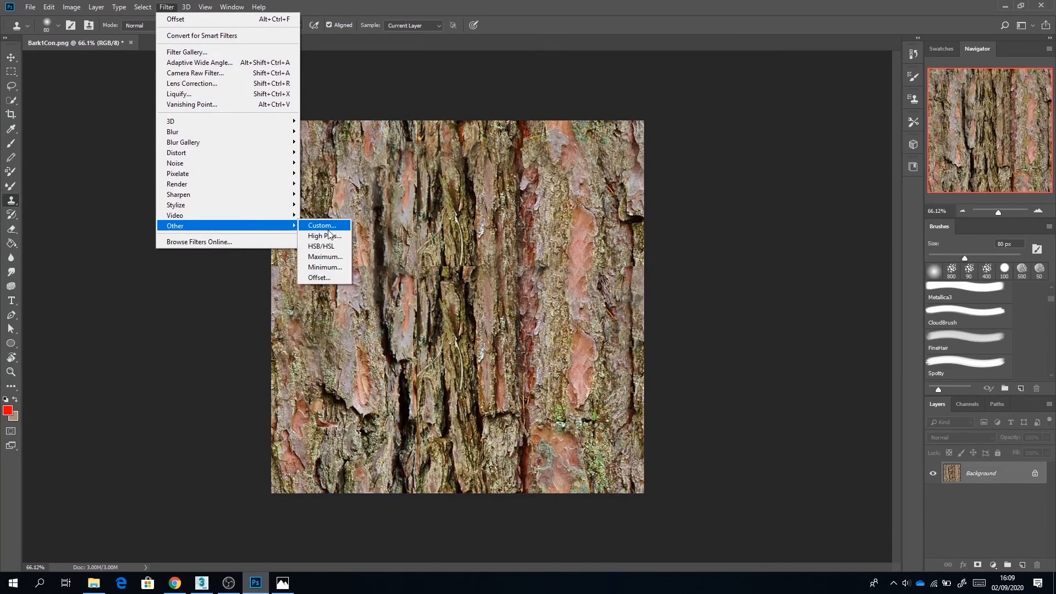
{"action": "left_click", "coordinate": [326, 279]}
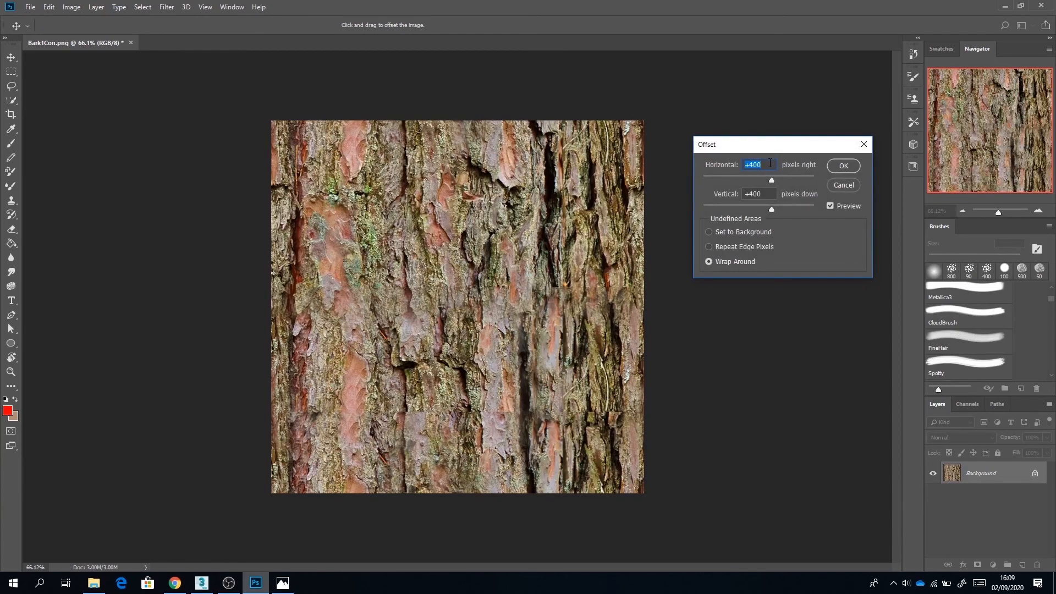
{"action": "type", "text": "-400"}
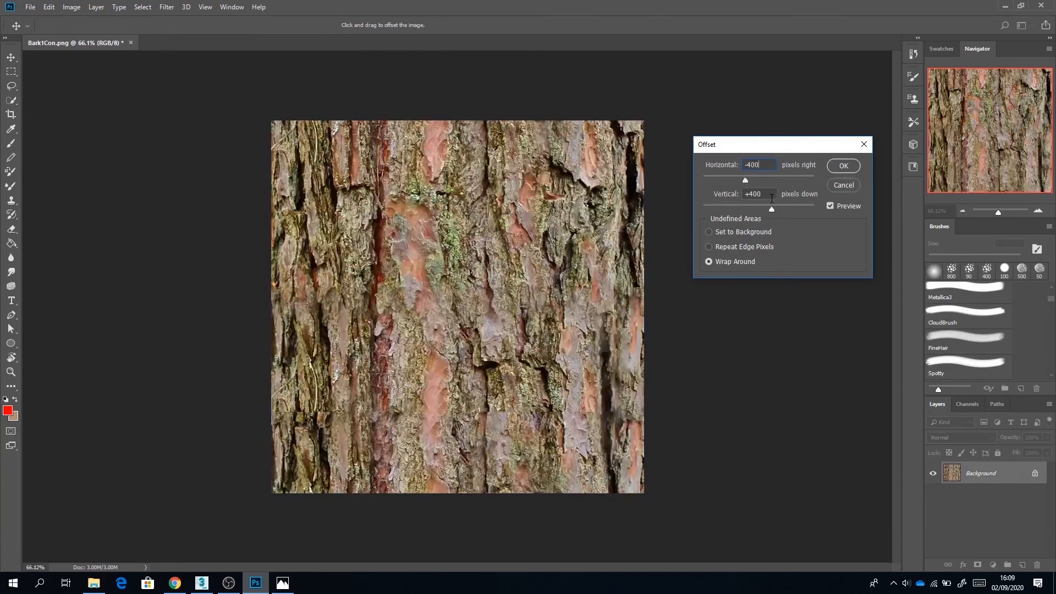
{"action": "type", "text": "-400"}
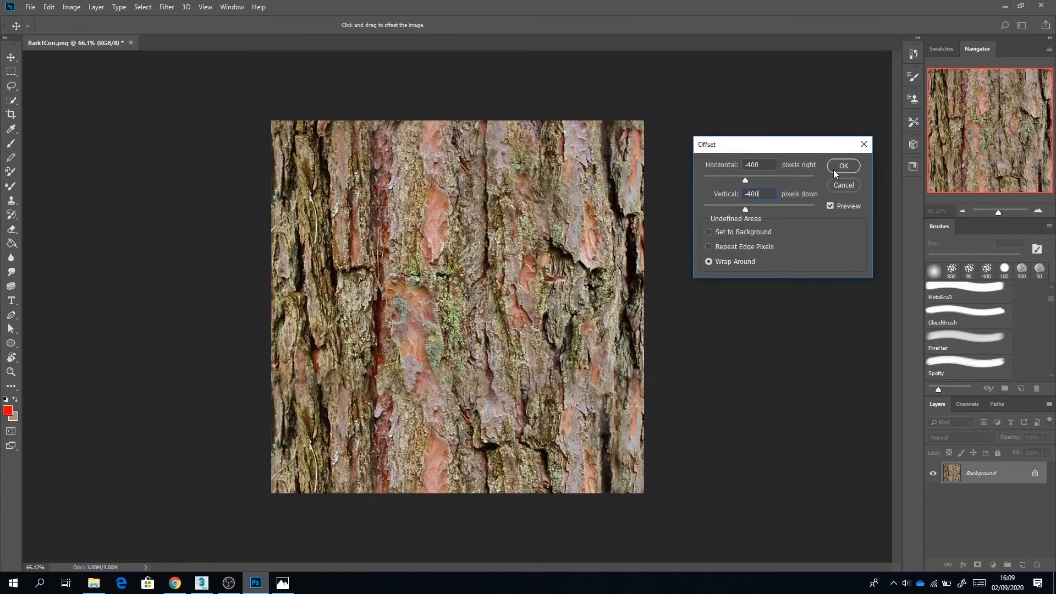
{"action": "left_click", "coordinate": [843, 166]}
{"action": "key", "text": "s"}
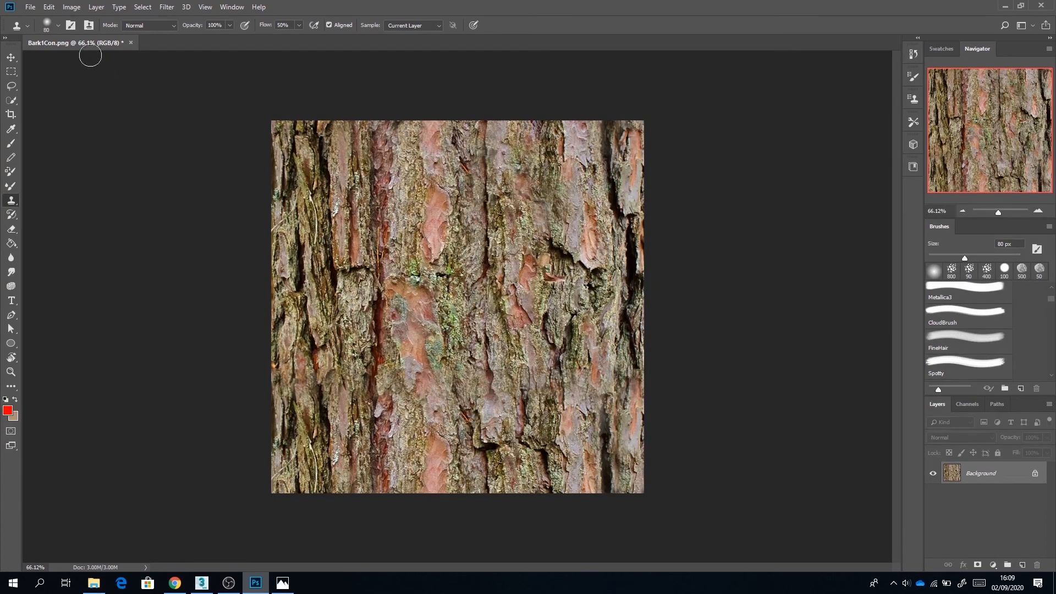
Step: Save the bark texture as the PNG Bark01 in the Draft Textures folder, replacing the existing file
{"action": "left_click", "coordinate": [30, 7]}
{"action": "left_click", "coordinate": [50, 132]}
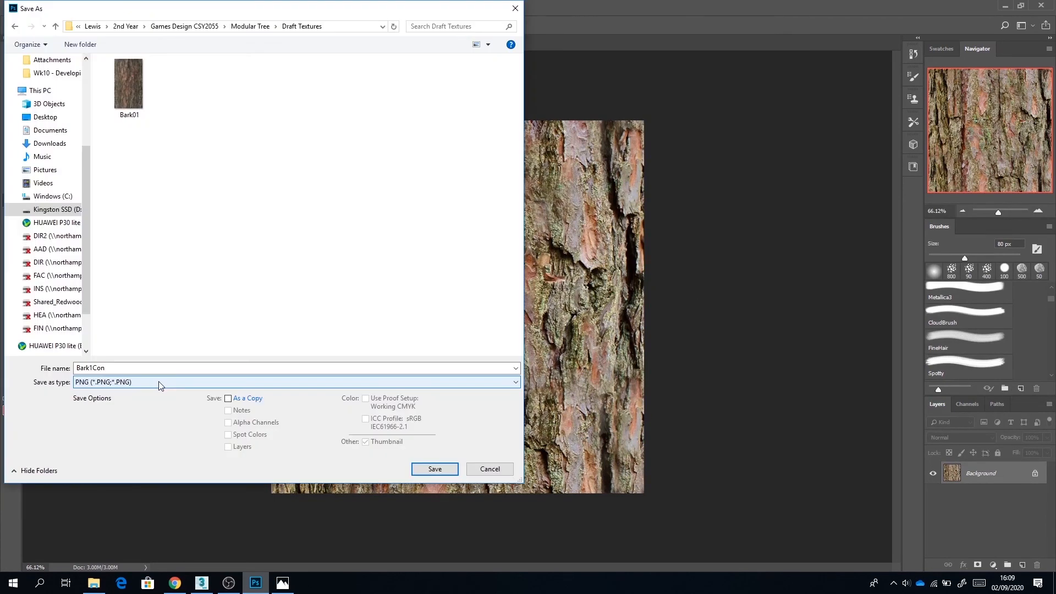
{"action": "left_click", "coordinate": [159, 382]}
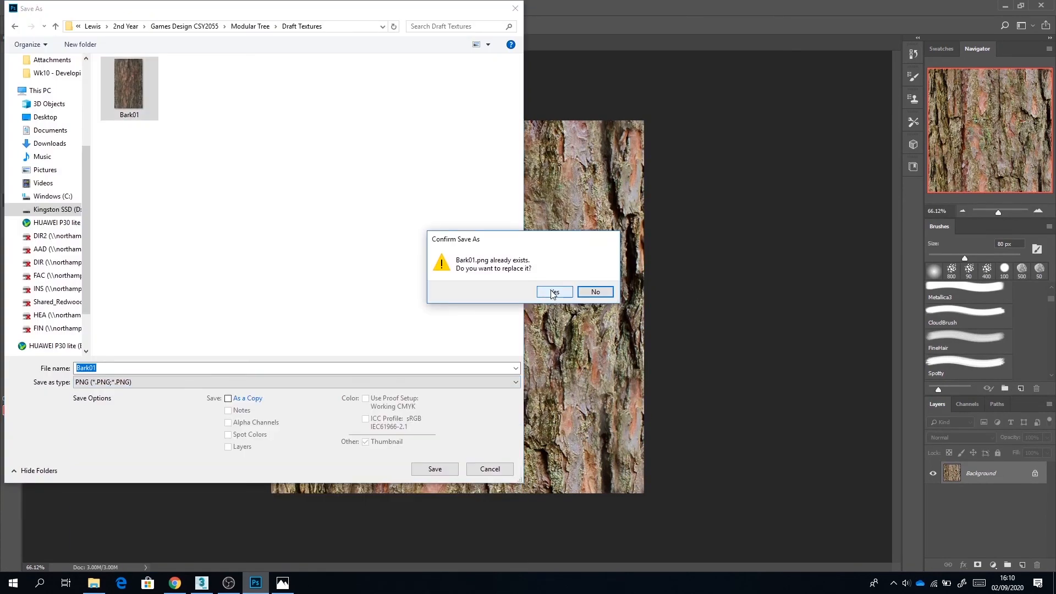
{"action": "left_click", "coordinate": [551, 290]}
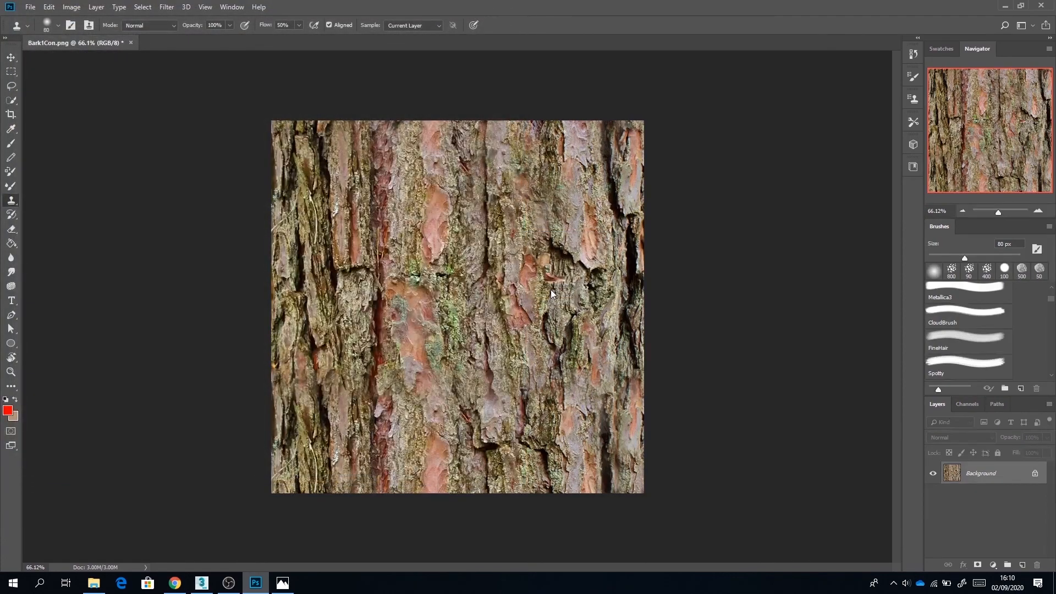